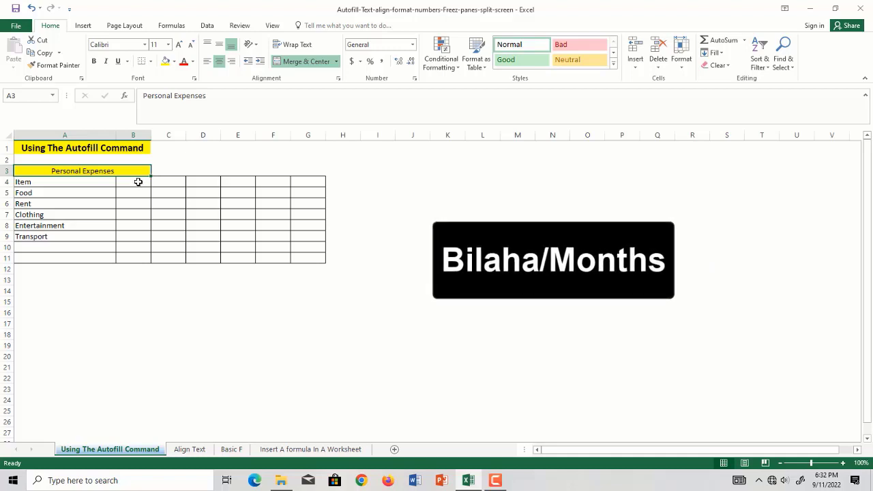
- Enter January in cell B4 and autofill the month names across row 4 through June in G4
click(137, 182)
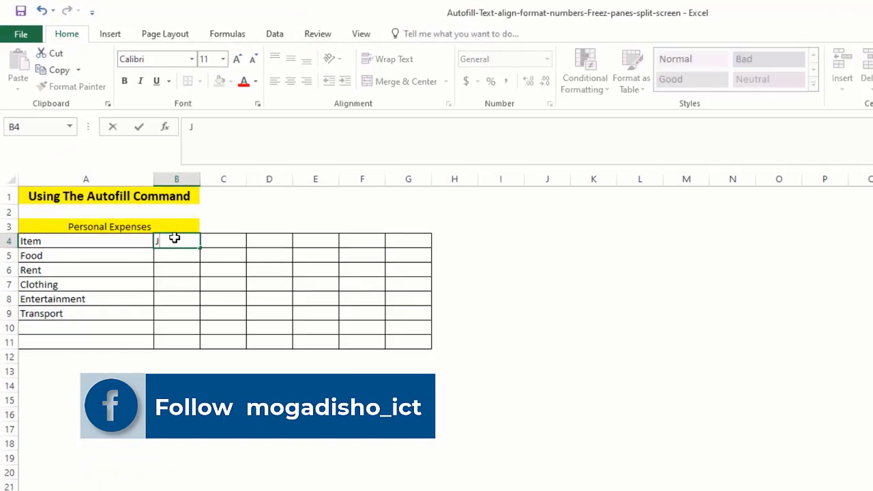
text(anuary)
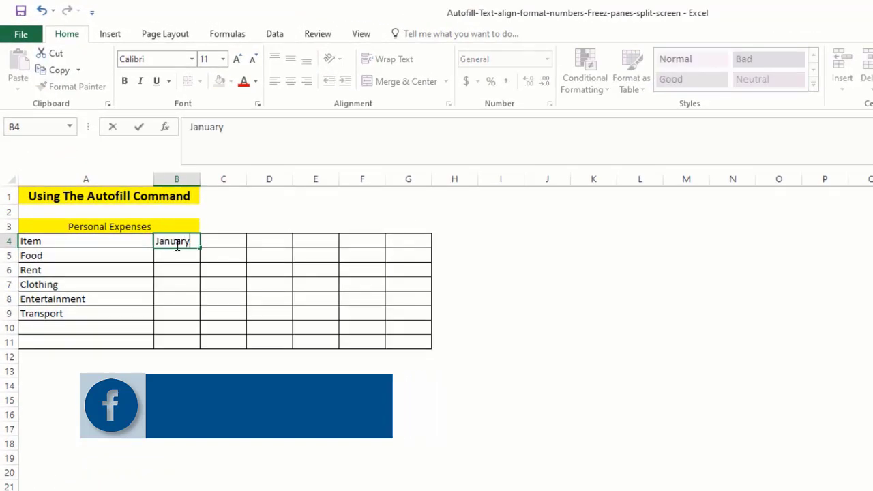
click(216, 243)
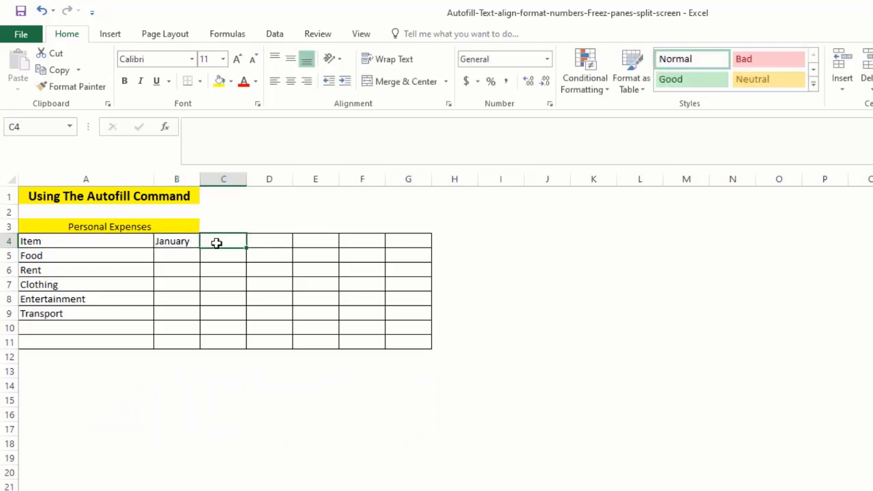
click(178, 256)
click(224, 242)
click(183, 244)
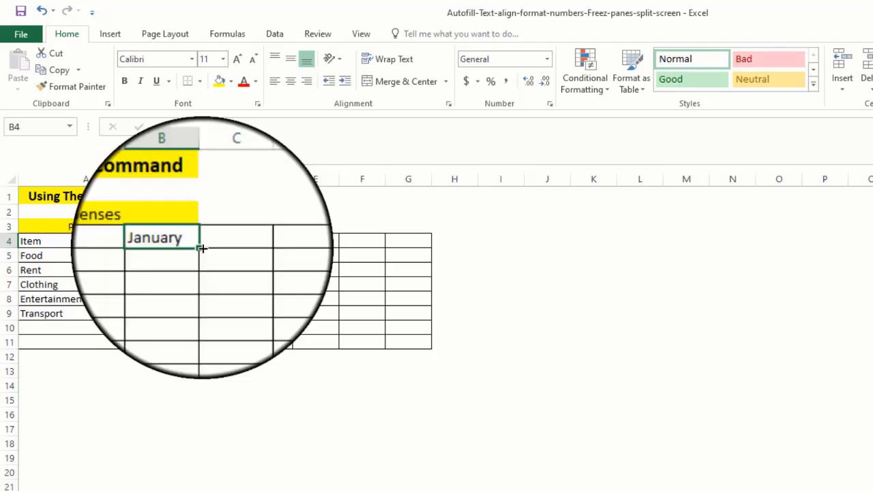
drag(202, 247, 411, 239)
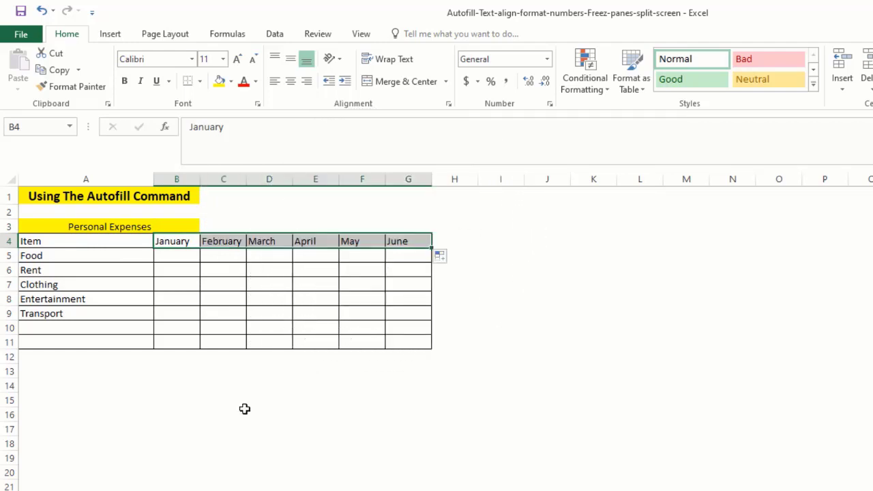
- Enter 1 in cell J4 and autofill it down the column through J14
click(541, 238)
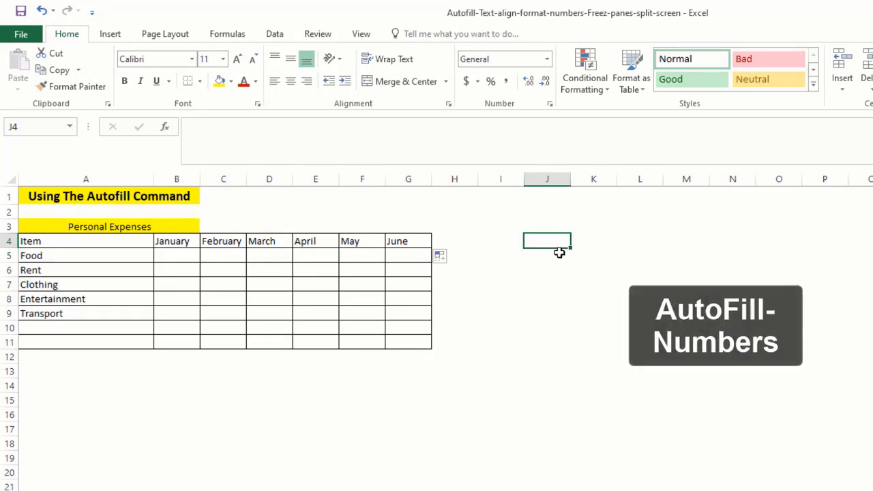
text(1)
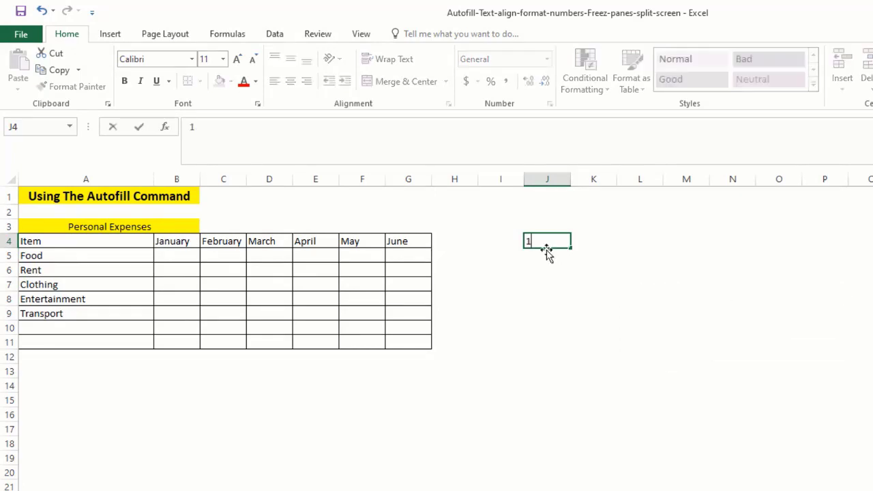
key(Return)
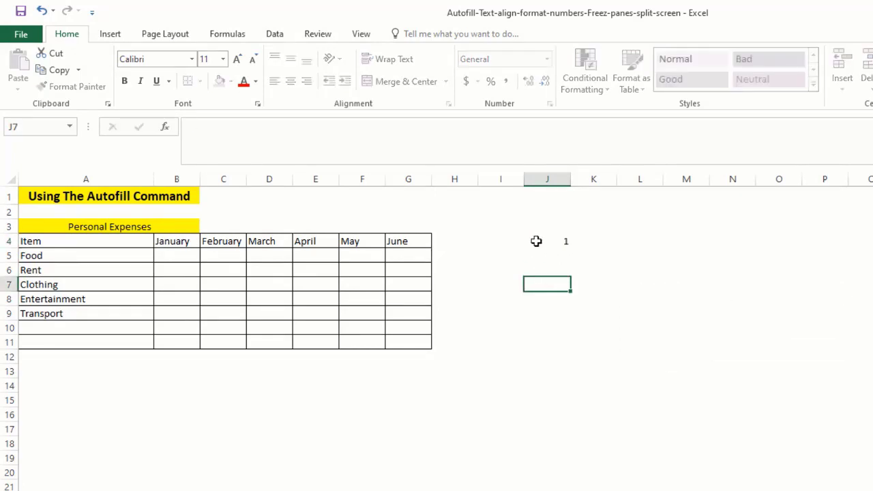
click(564, 239)
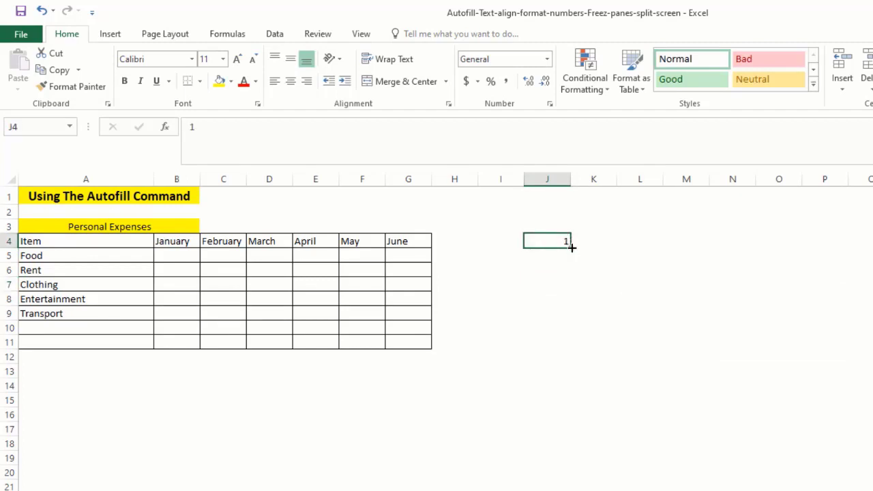
drag(571, 251, 566, 390)
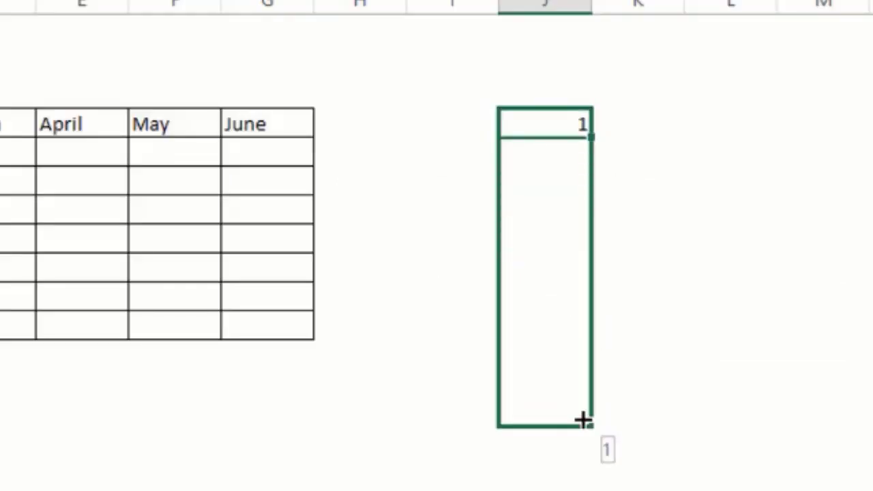
drag(583, 420, 582, 418)
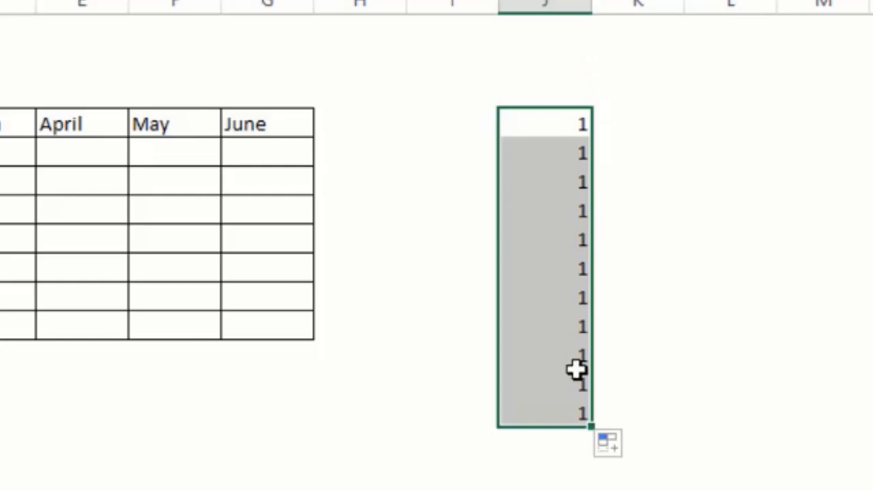
- Clear the contents of cells J4 through J14
click(618, 121)
drag(580, 127, 570, 408)
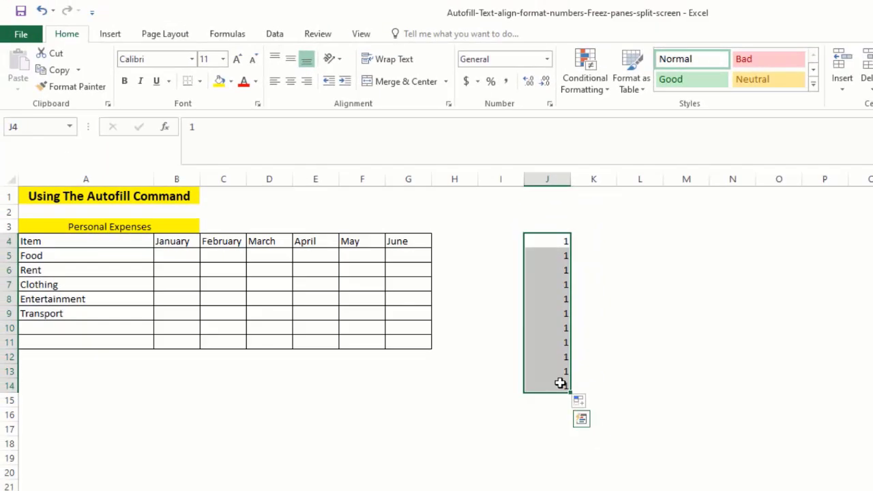
key(Delete)
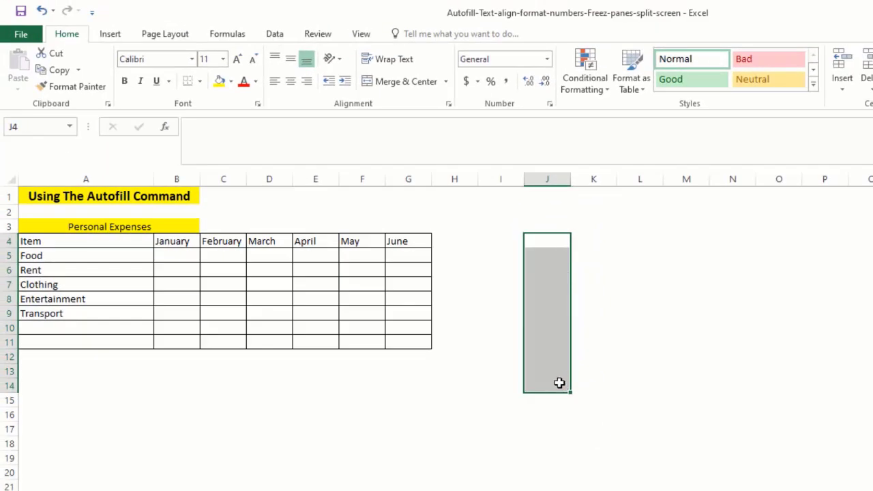
- Enter 1 in cell J4 as the starting number of the series
click(541, 241)
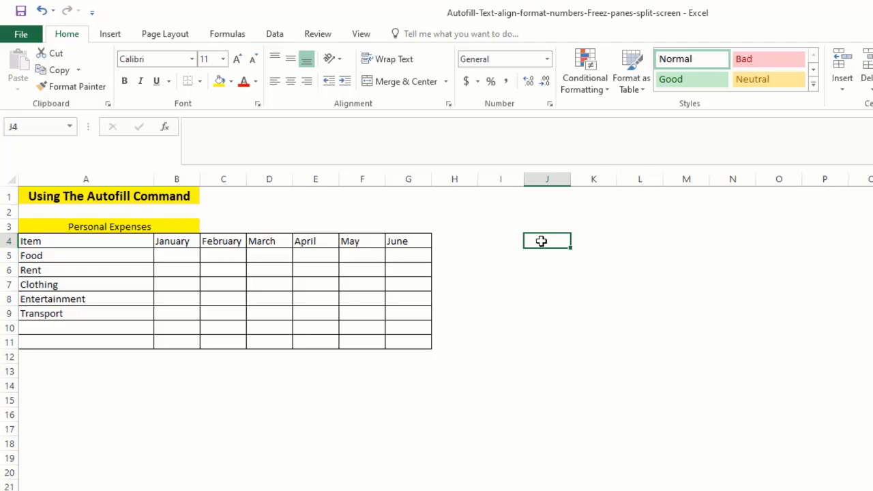
text(1)
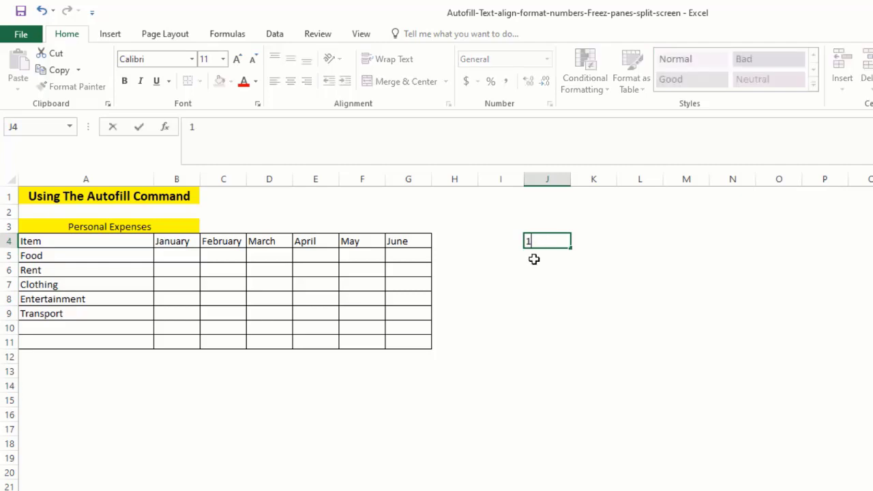
key(Return)
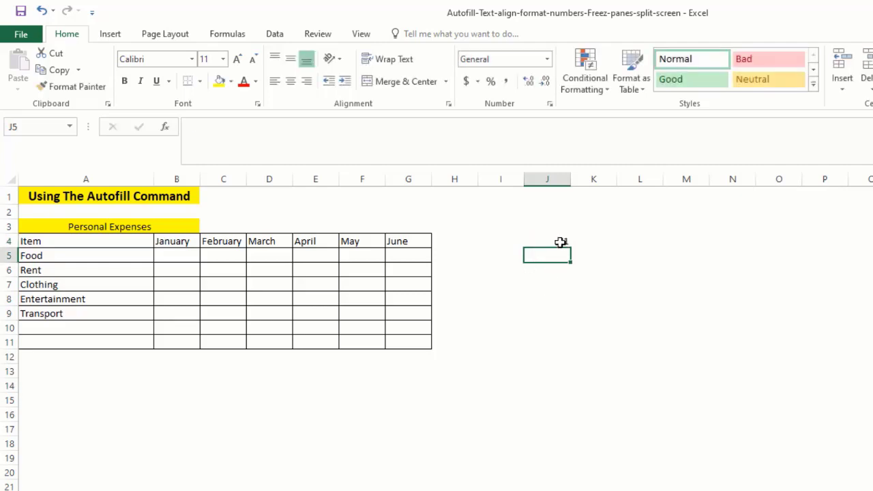
- Fill a linear series down the column from J4 with step value 1 and stop value 30
click(559, 242)
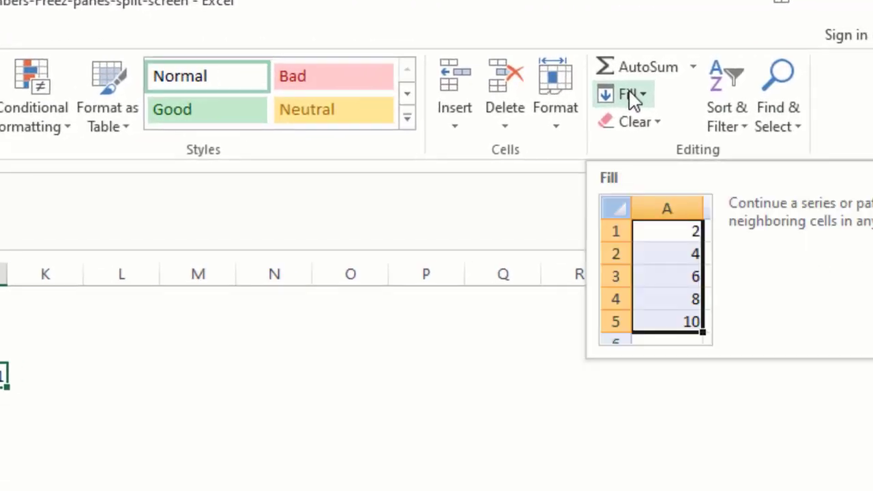
click(628, 93)
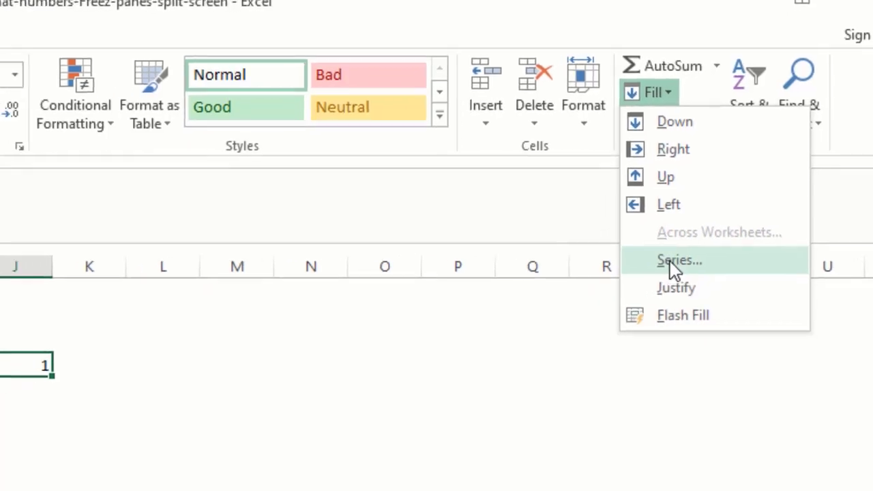
click(651, 268)
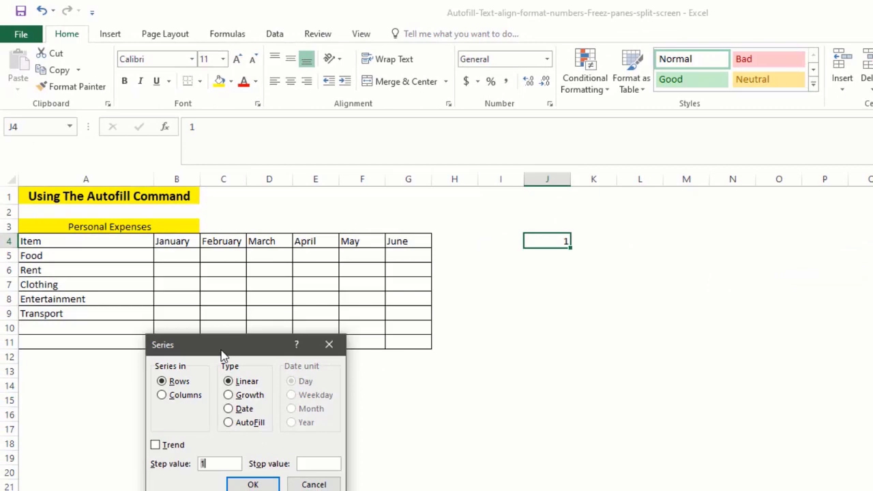
drag(221, 355, 254, 152)
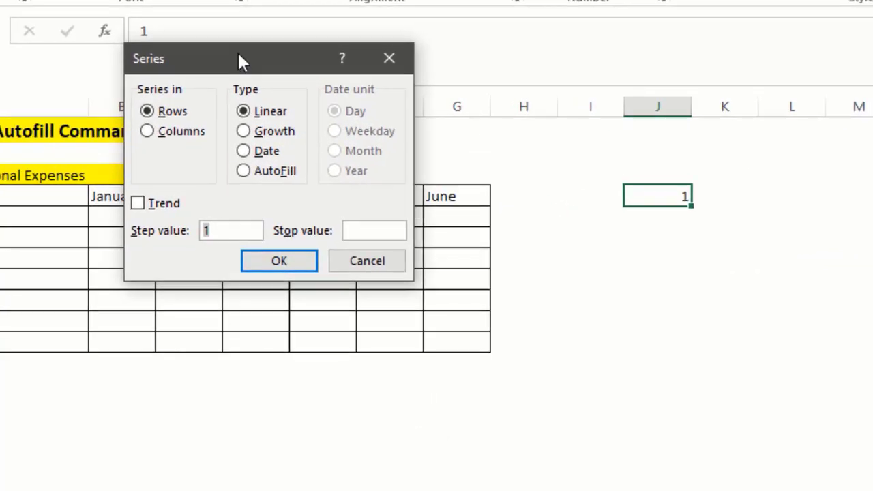
drag(238, 52, 384, 69)
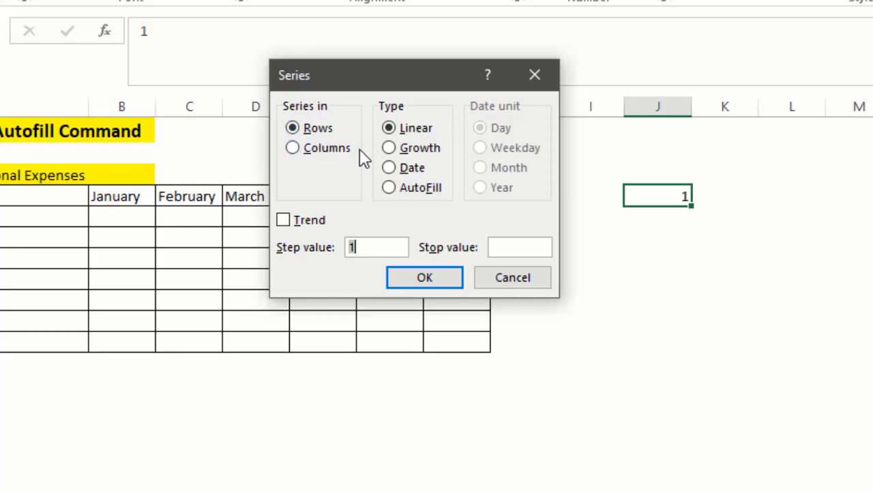
click(306, 149)
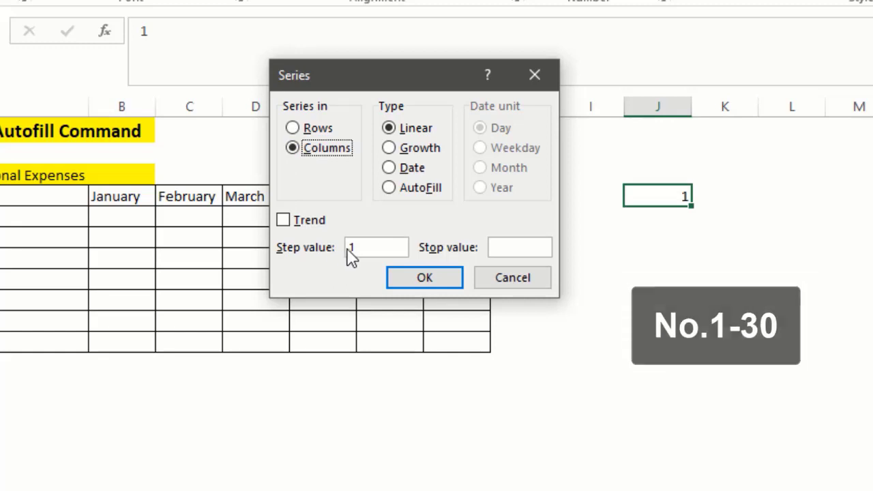
click(500, 247)
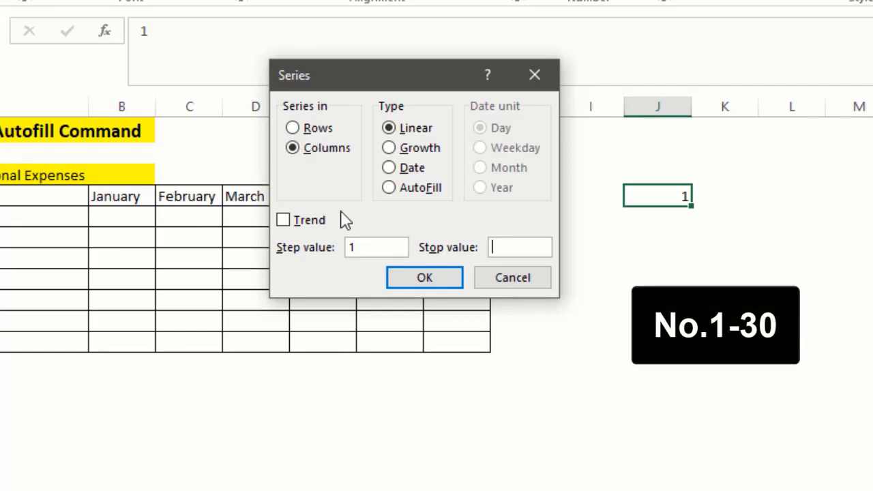
text(30)
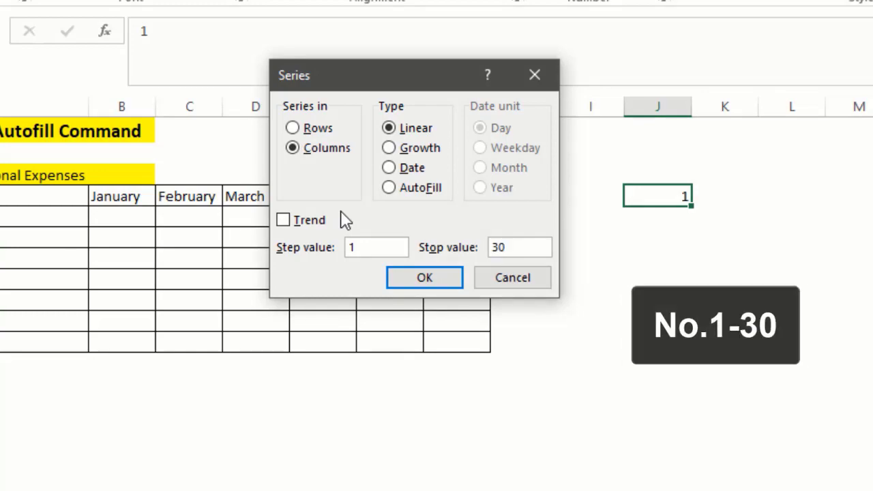
click(406, 279)
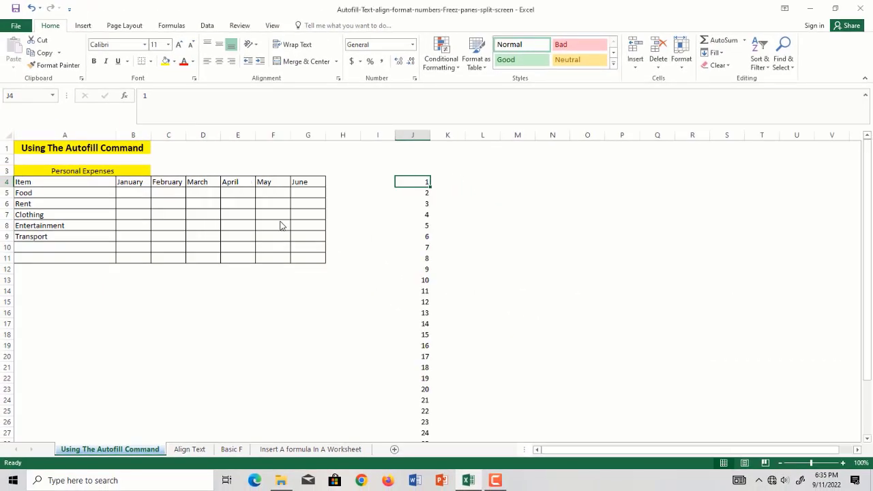
- Review the filled number series in column J from its first to its last row
scroll(414, 296, down, 3)
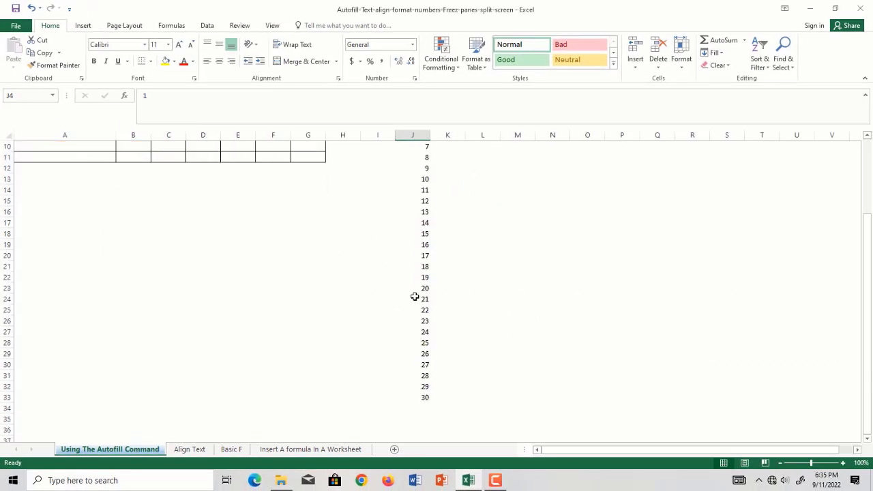
scroll(414, 296, up, 3)
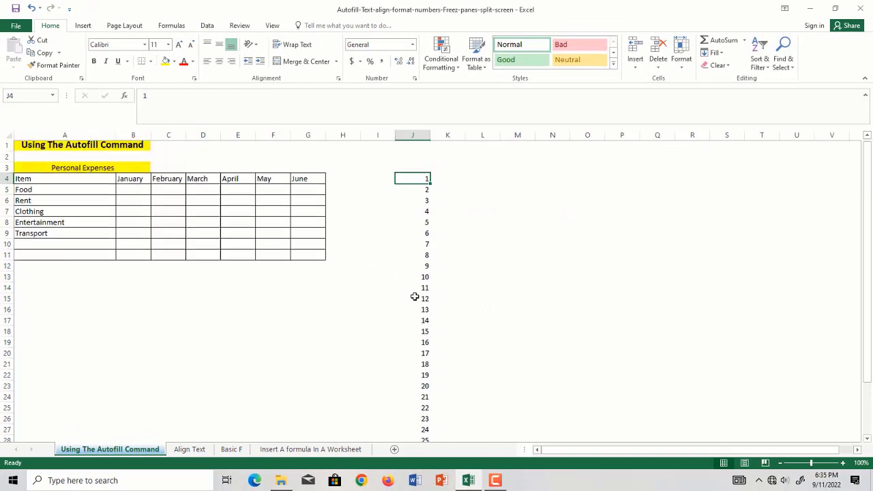
click(441, 188)
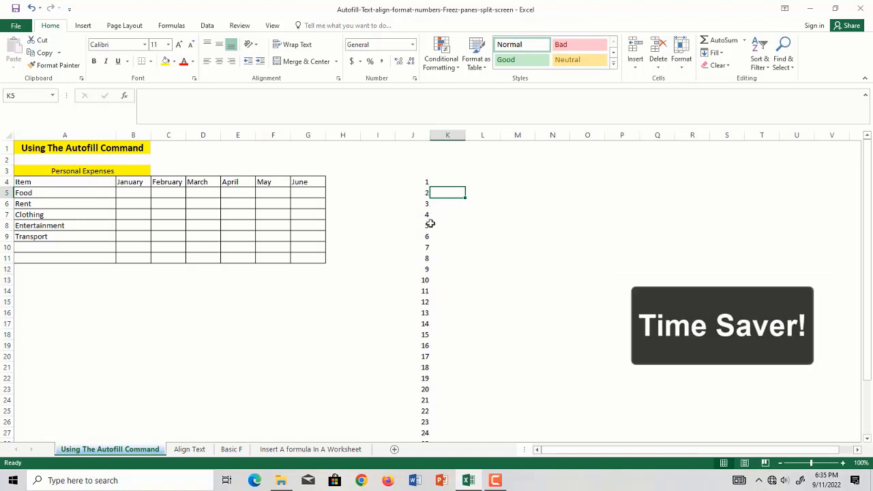
scroll(431, 335, down, 1)
scroll(432, 337, down, 9)
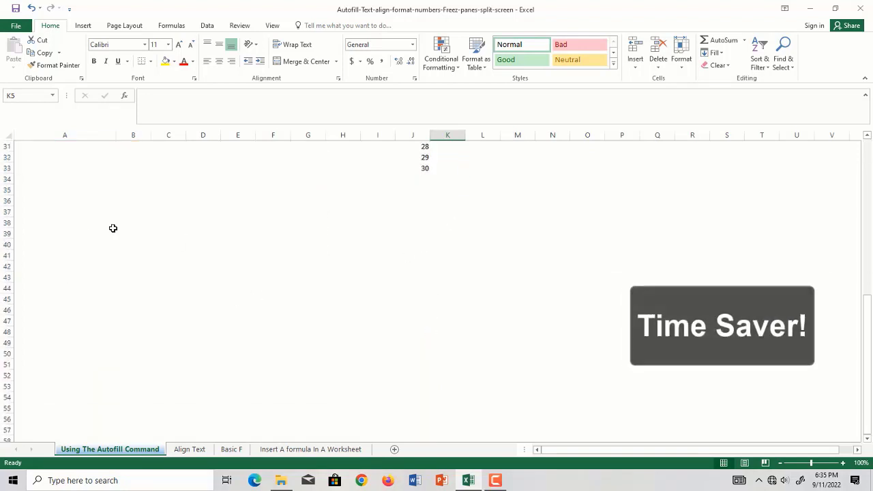
scroll(555, 273, up, 10)
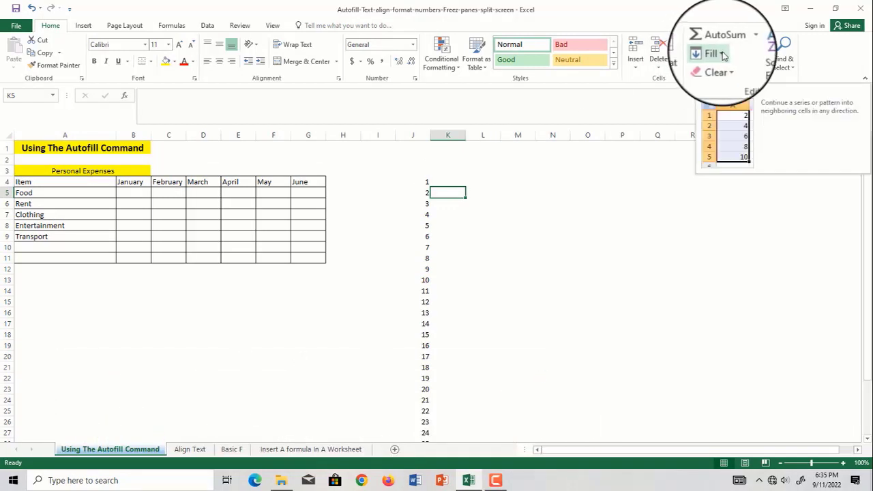
click(401, 247)
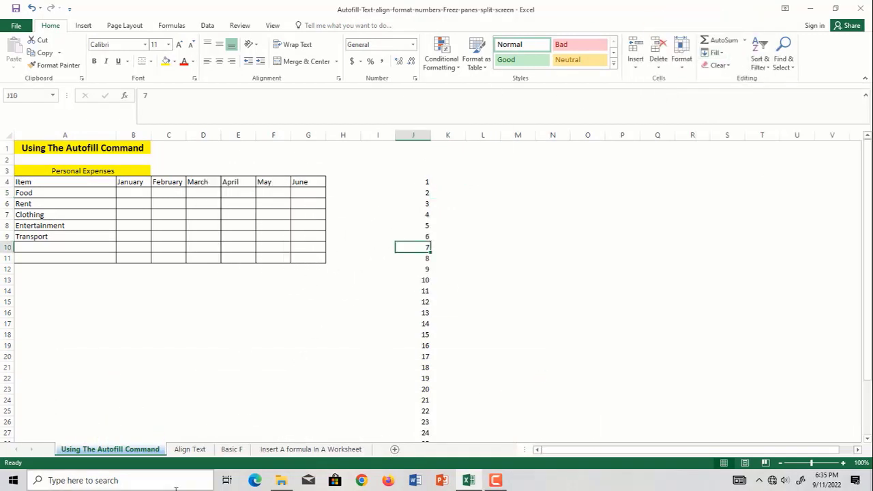
- Switch to the Align Text sheet and check how the Personal Expenses Mar 2021 title in A5 extends over B5 and C5
click(189, 449)
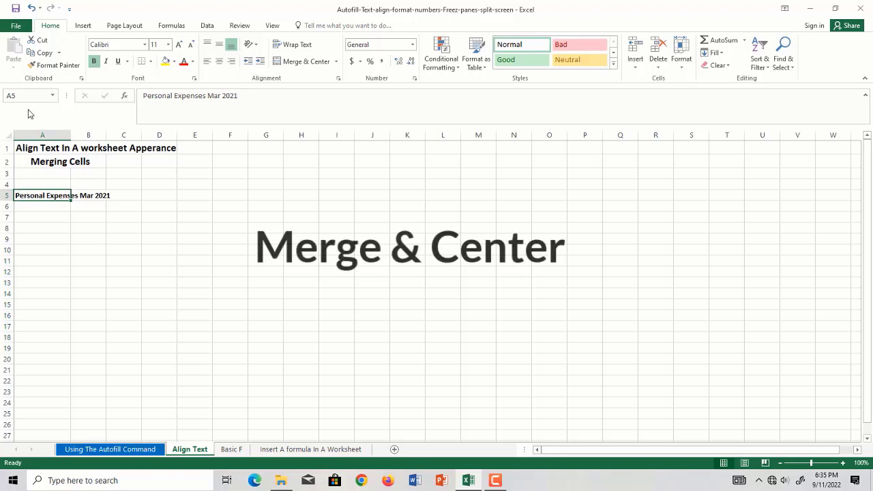
click(79, 196)
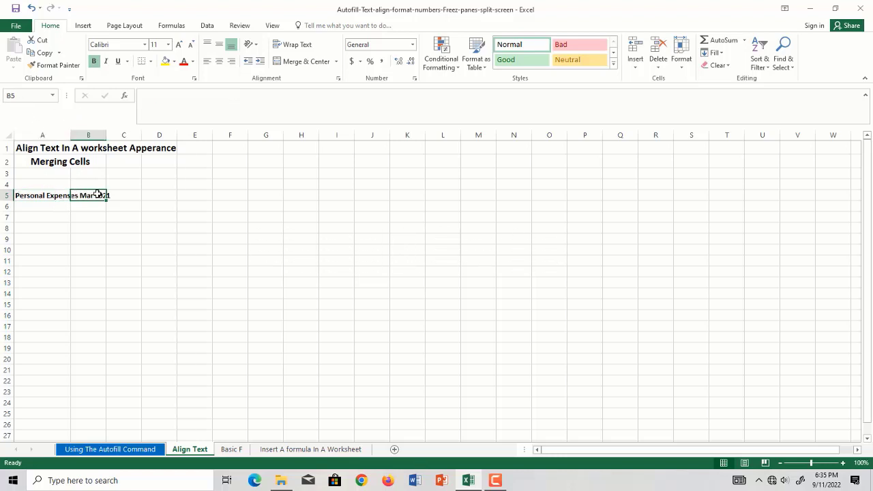
click(114, 196)
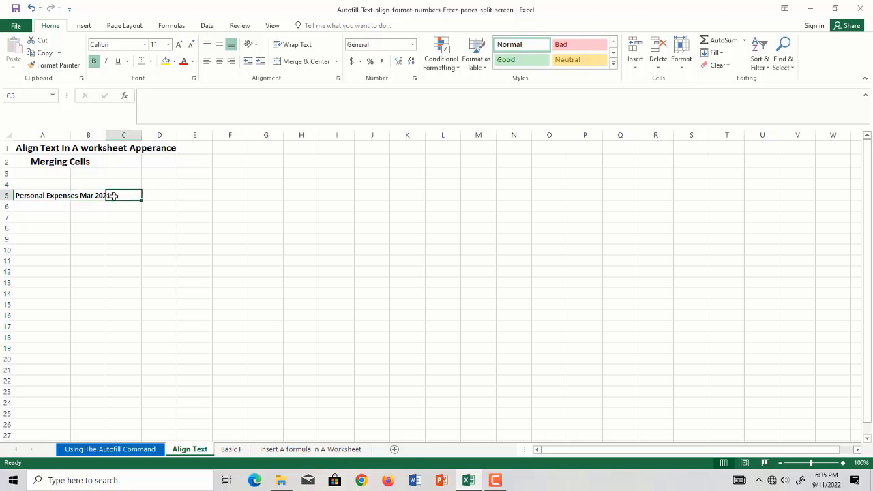
click(88, 223)
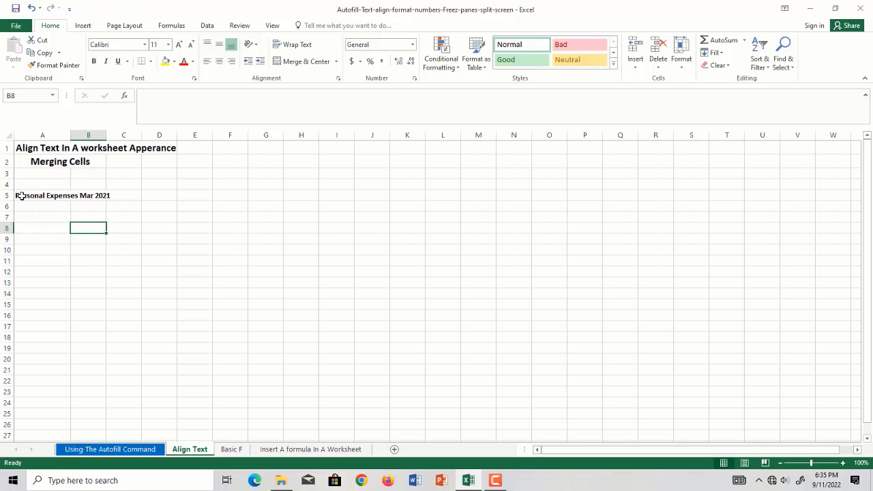
- Merge and center the Personal Expenses Mar 2021 title across cells A5 to C5
click(21, 196)
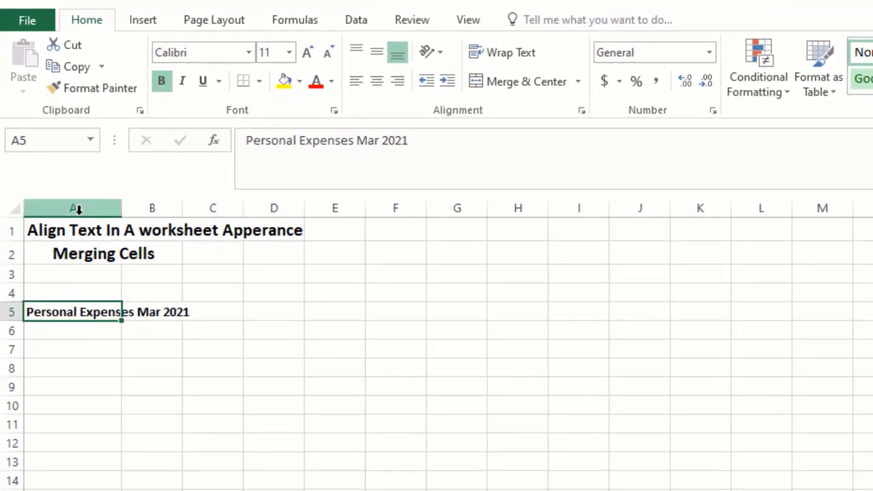
click(75, 333)
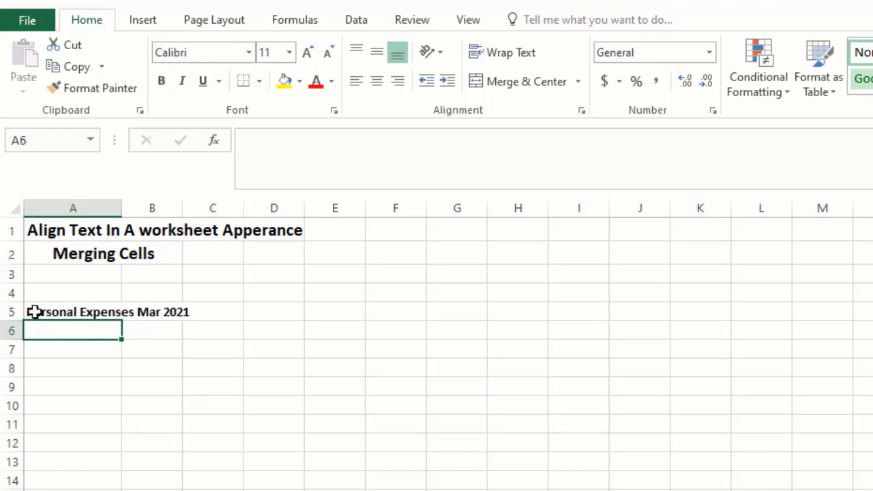
click(82, 369)
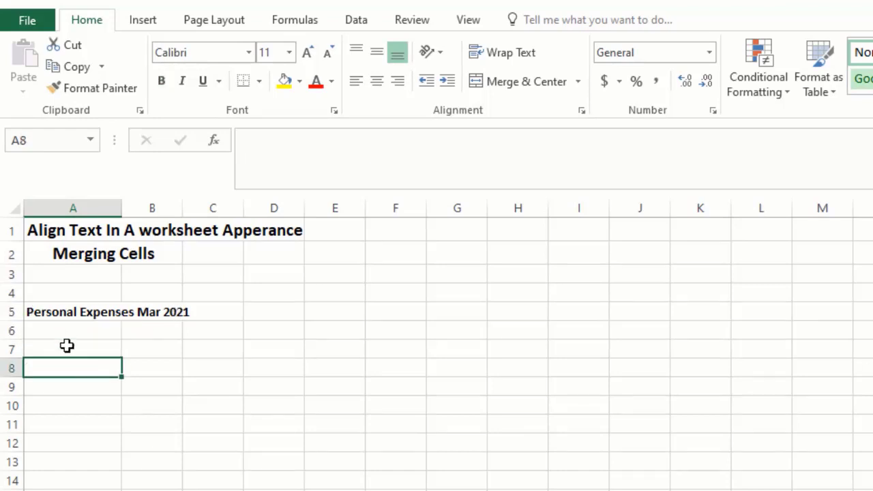
drag(42, 313, 205, 312)
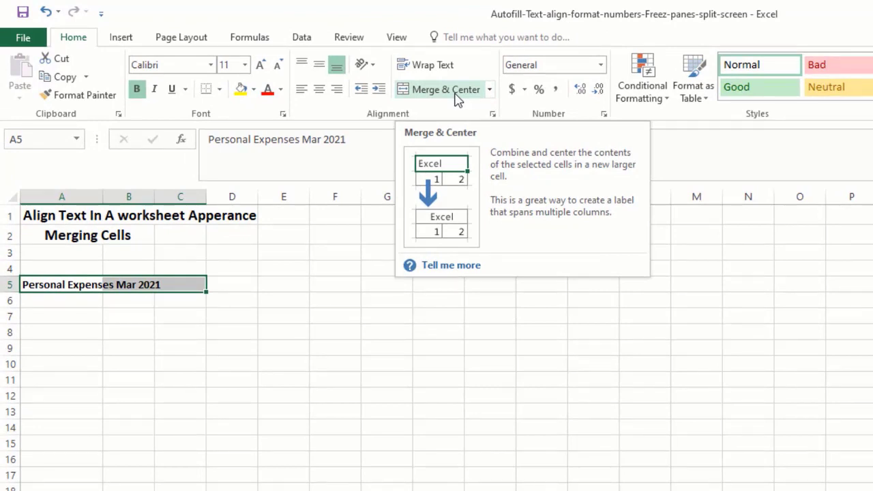
click(457, 96)
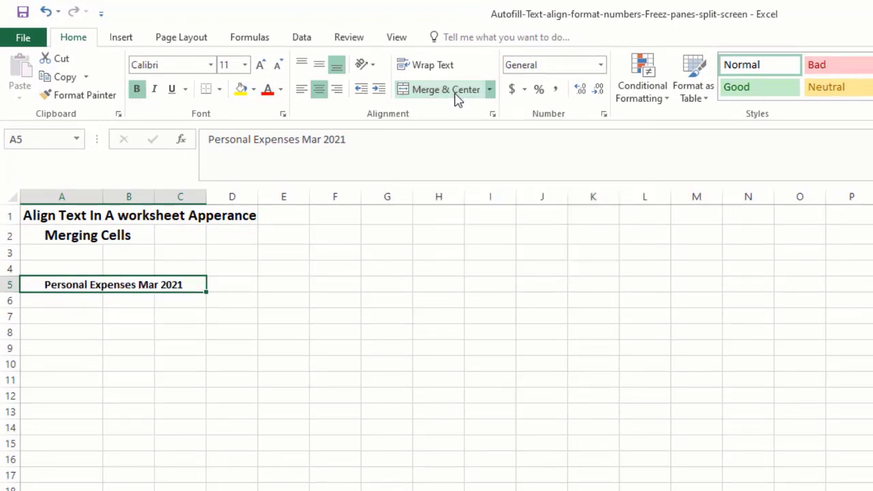
click(104, 360)
click(84, 285)
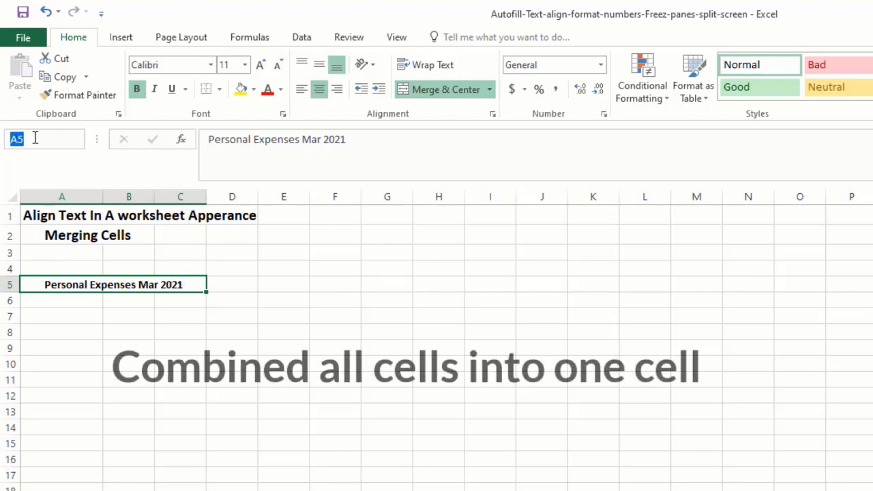
click(78, 319)
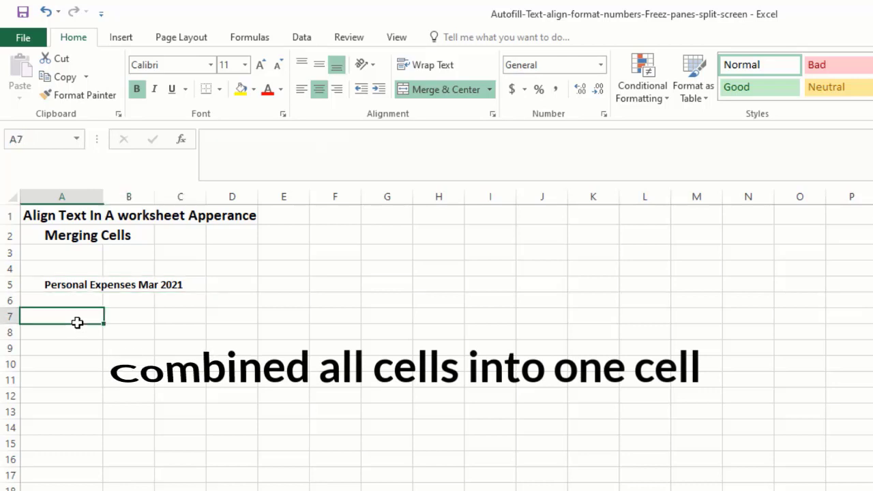
click(62, 283)
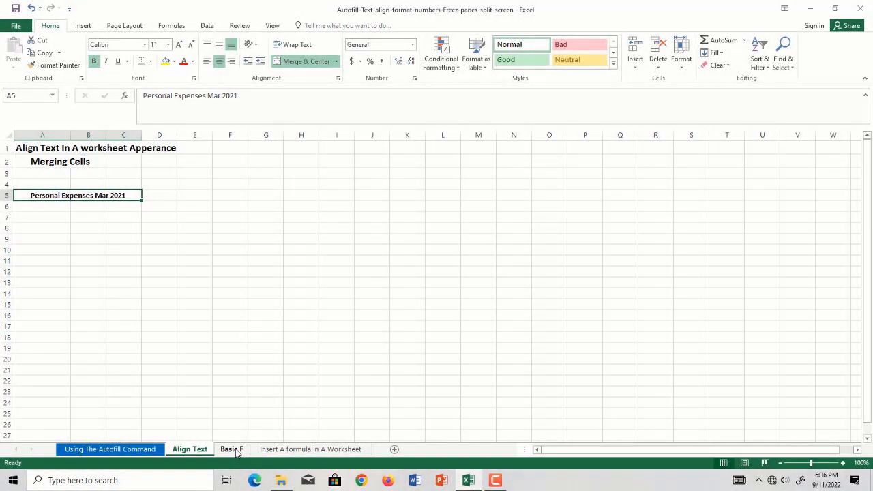
- On the Basic F sheet, add the numbers in A2 to A6 with the formula =SUM(A2:A6) in cell B2
click(232, 449)
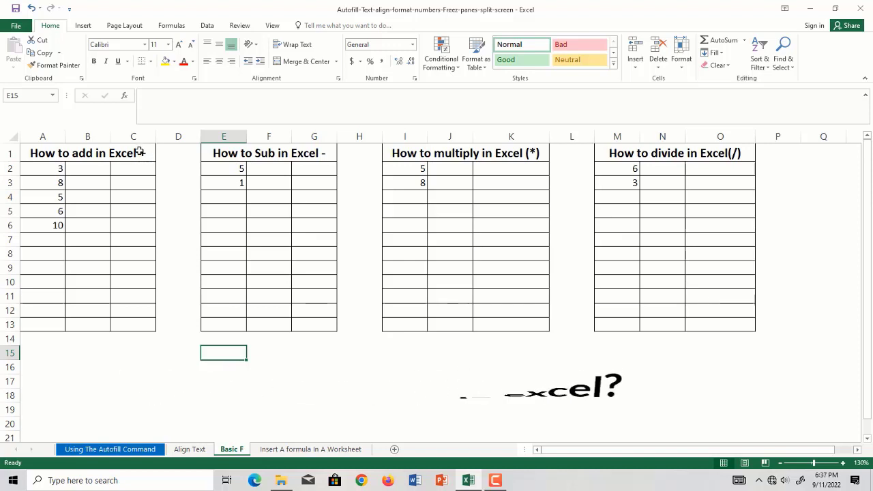
click(92, 168)
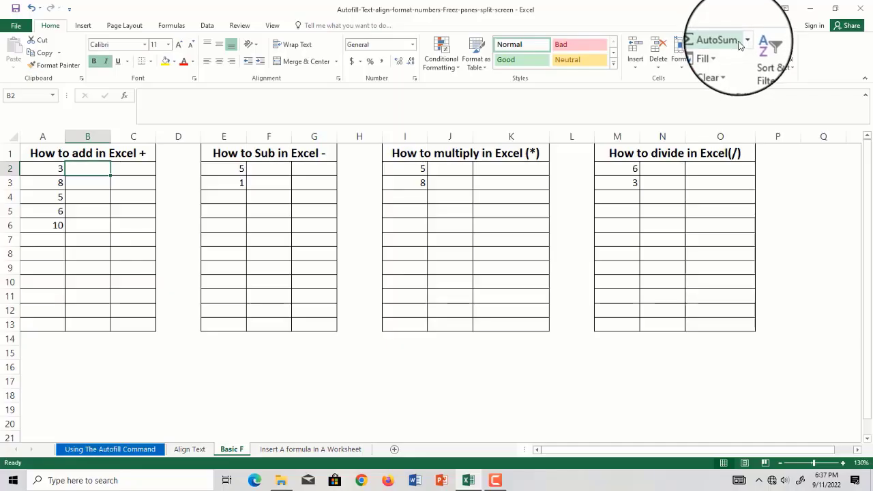
double_click(79, 172)
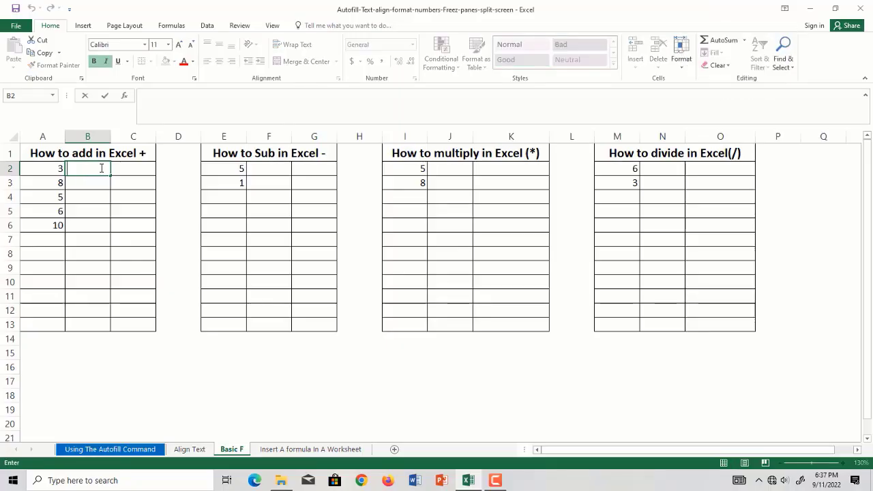
key(Escape)
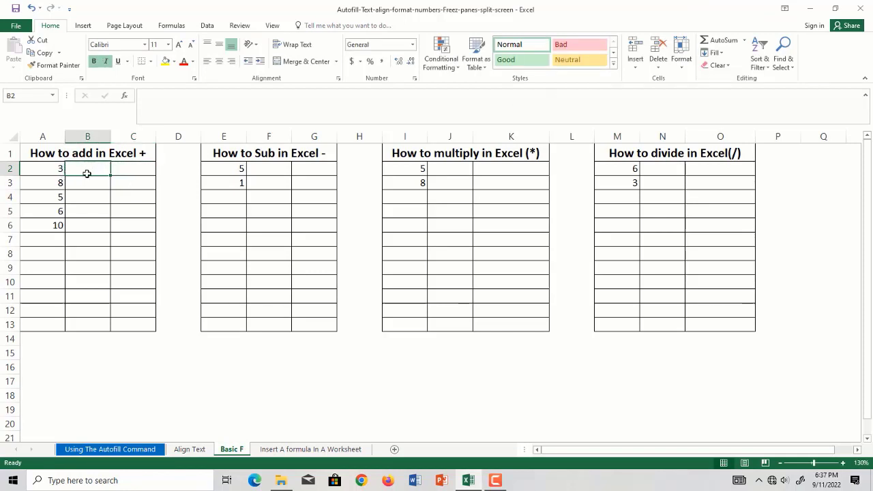
text(=s)
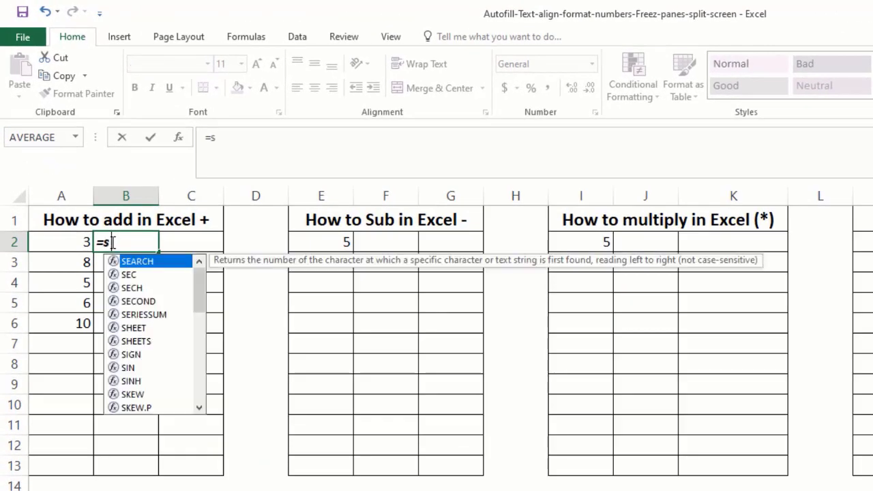
text(u)
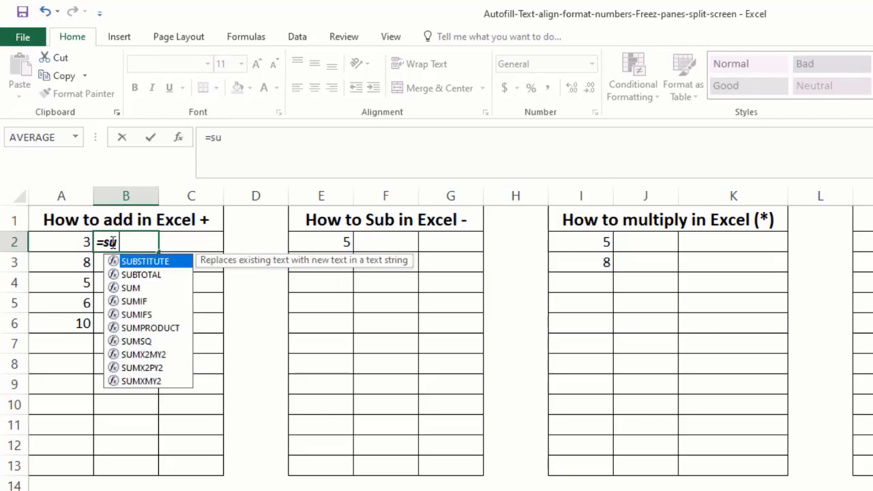
text(m)
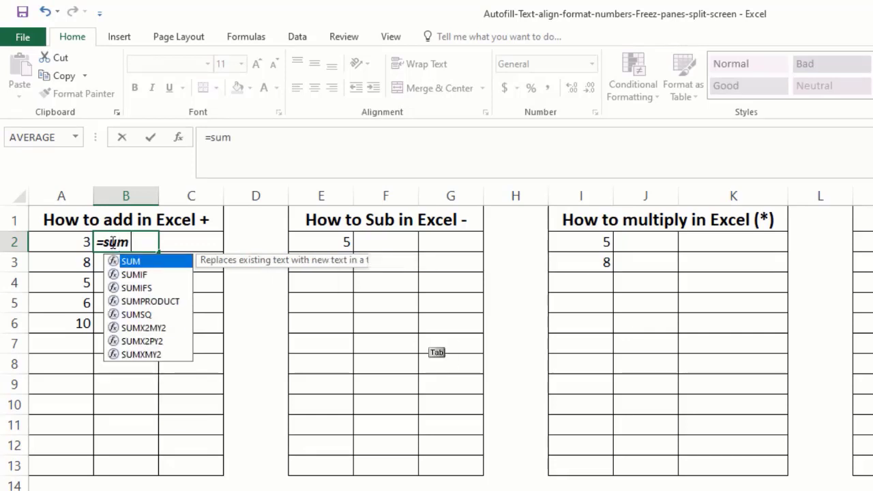
key(Tab)
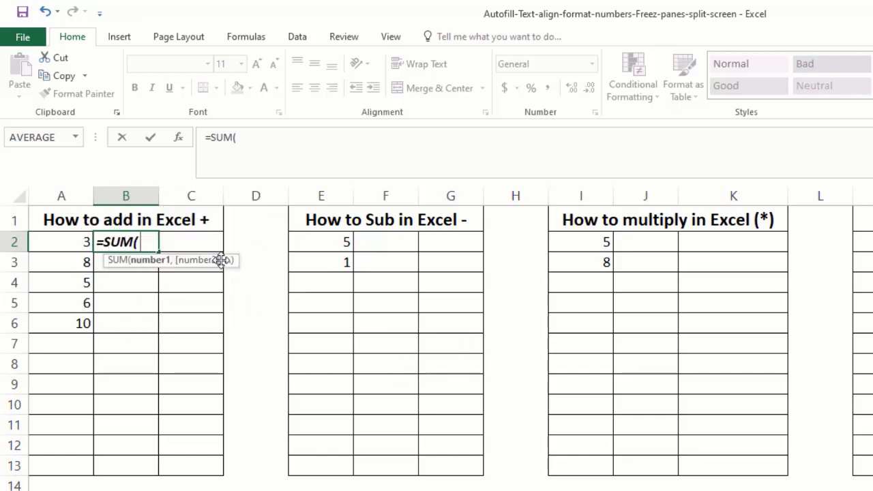
click(78, 244)
drag(79, 243, 66, 314)
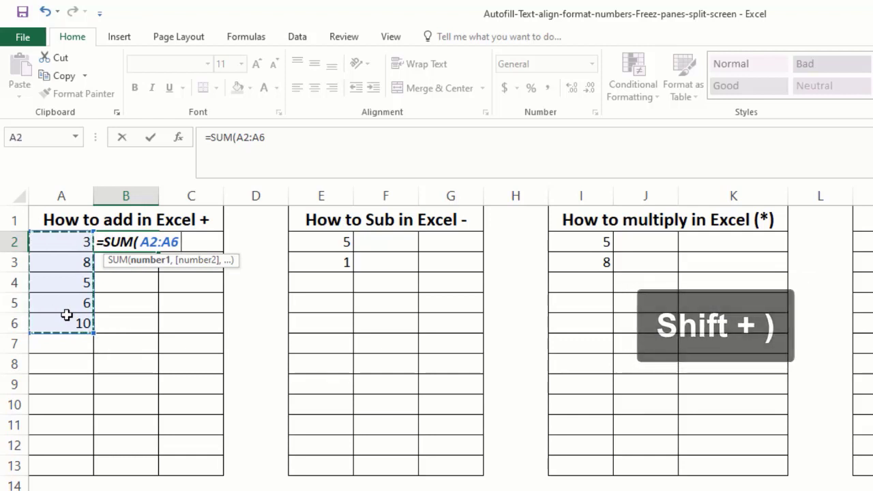
text())
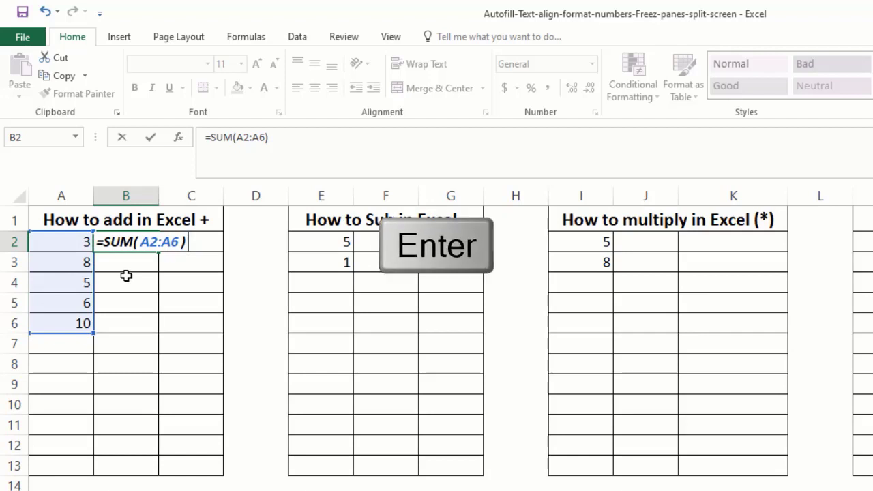
key(Return)
click(134, 243)
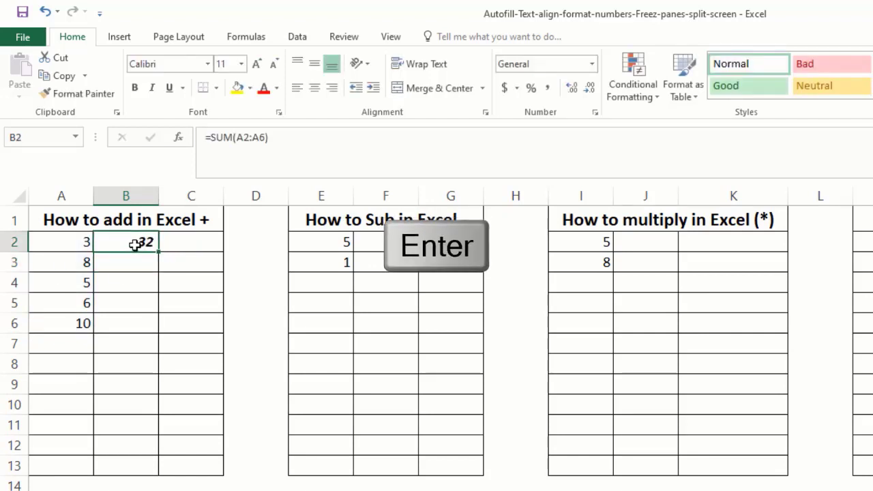
- Change the number in cell A4 of the addition table to 8
click(85, 285)
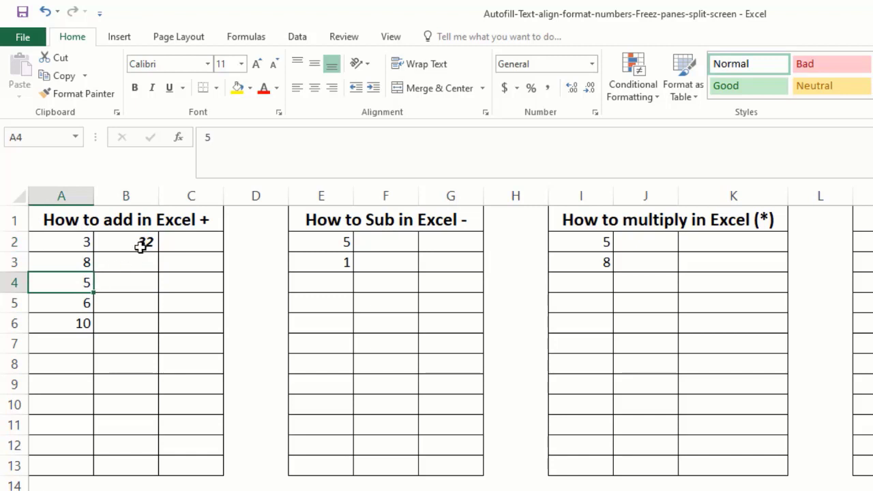
key(F2)
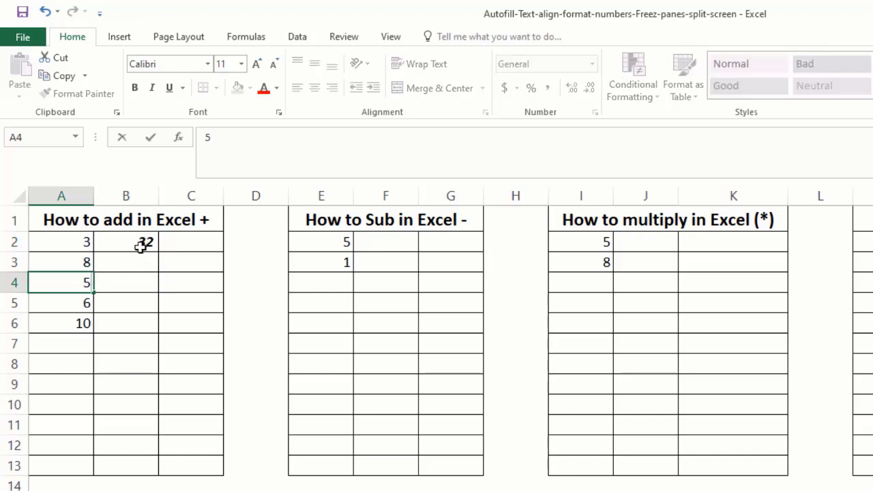
text(8)
click(136, 291)
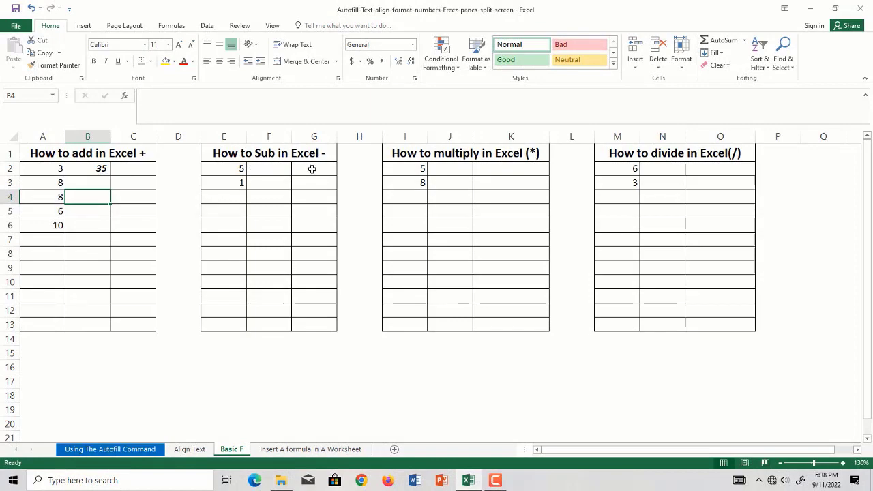
- Subtract E3 from E2 in the subtraction table with the formula =E2-E3 in cell F2
click(278, 169)
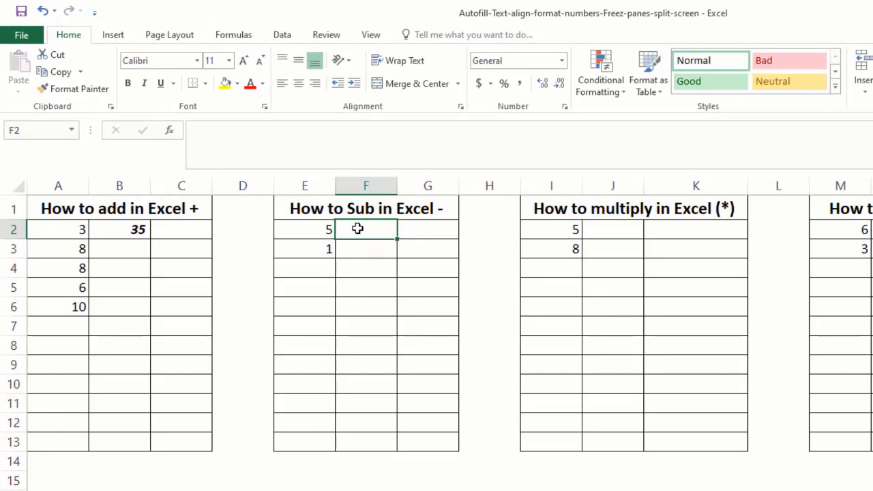
text(=)
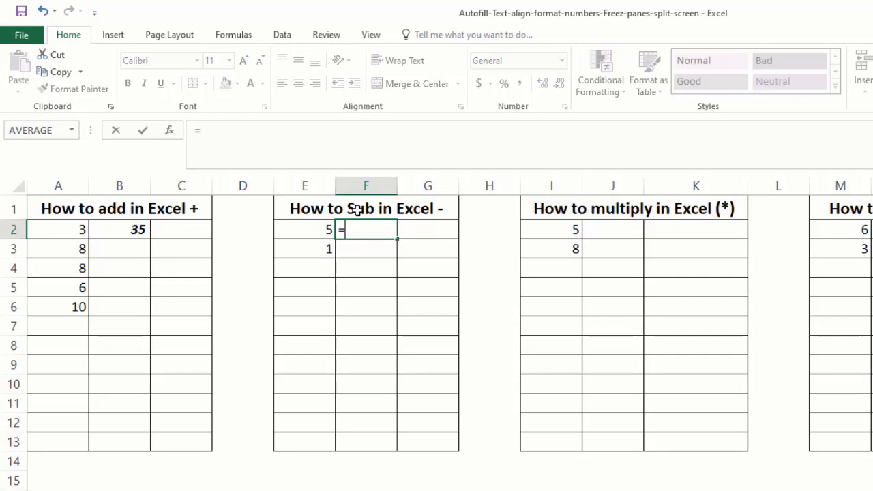
click(325, 228)
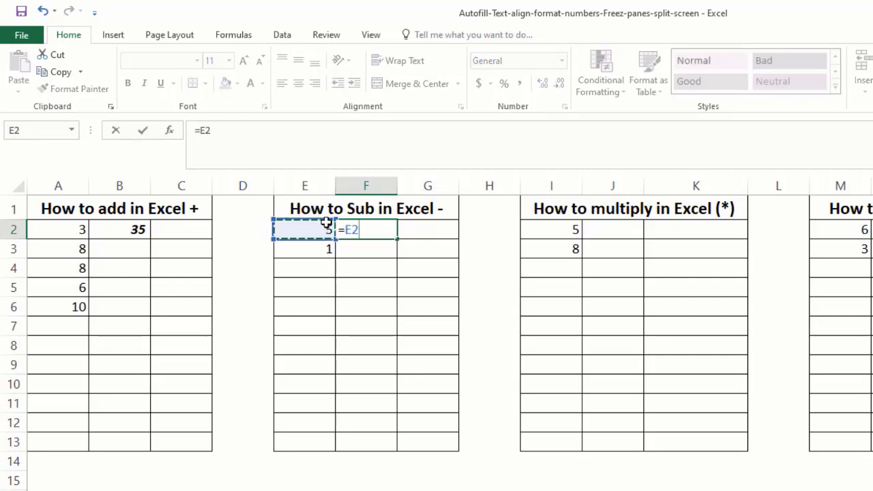
text(-)
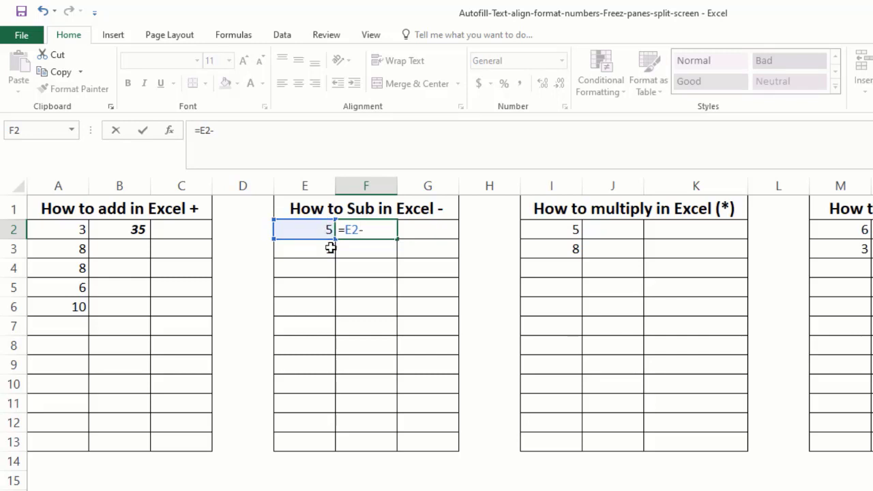
click(330, 250)
key(Return)
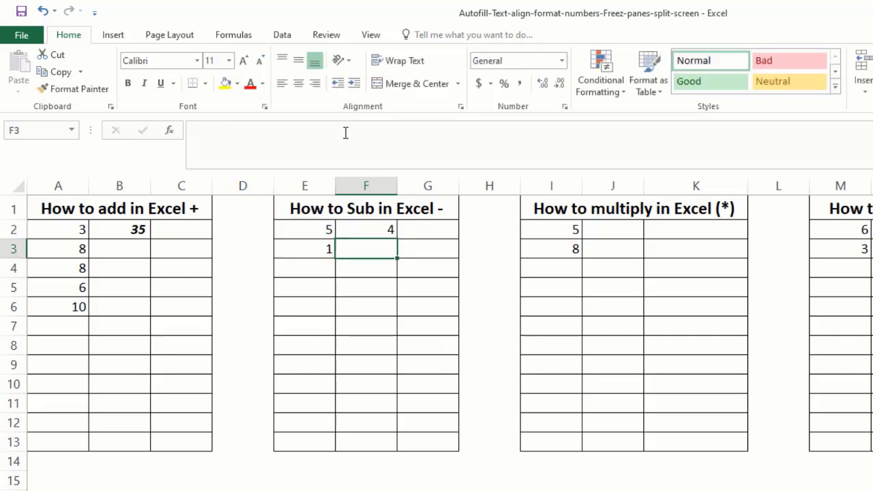
- Change the number in cell E3 of the subtraction table to 2
click(331, 249)
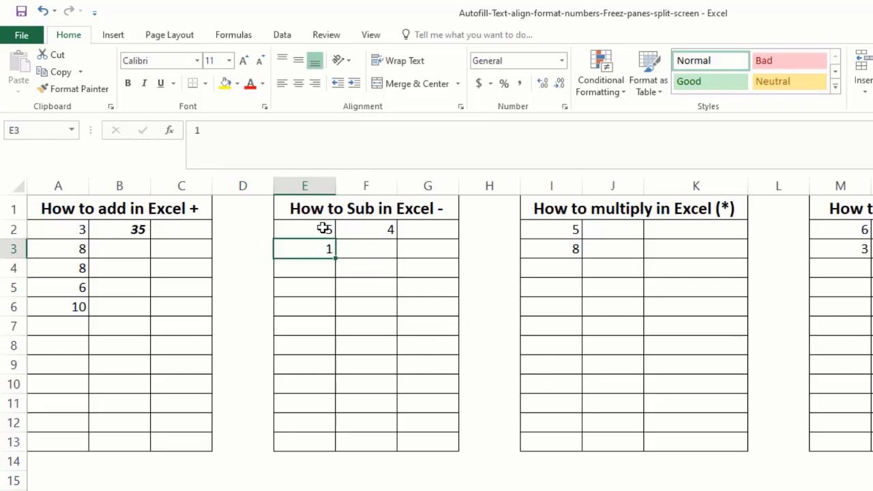
text(2)
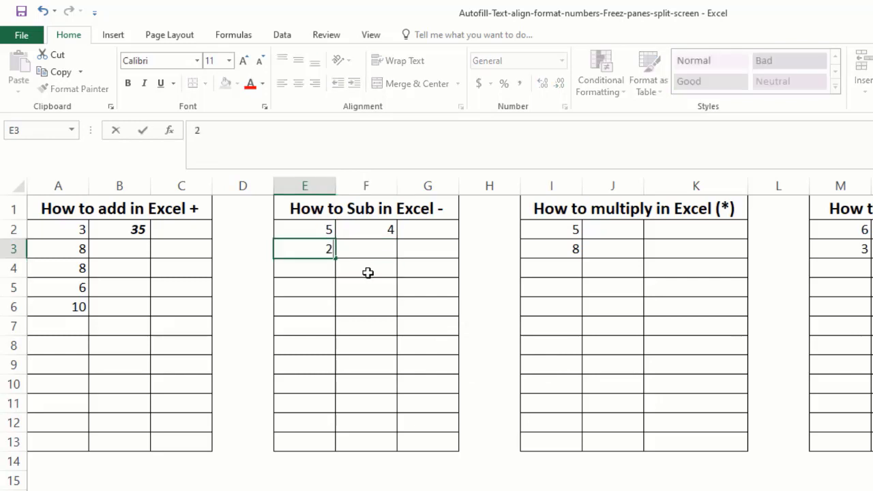
click(367, 250)
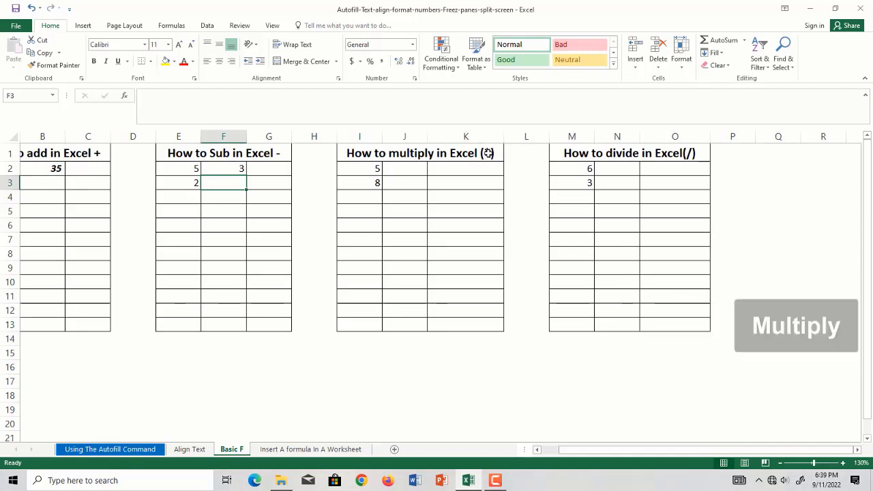
- Multiply the two numbers in the multiplication table with the formula =I2*I3 in cell J2
click(401, 169)
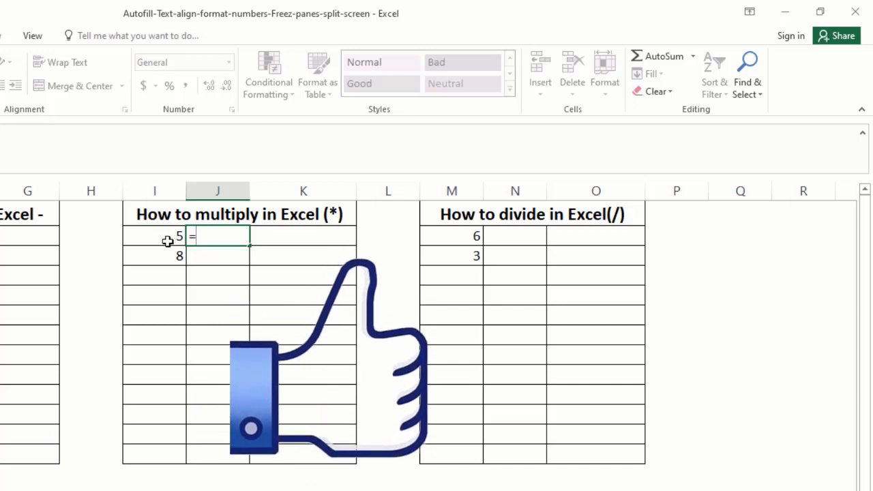
click(167, 240)
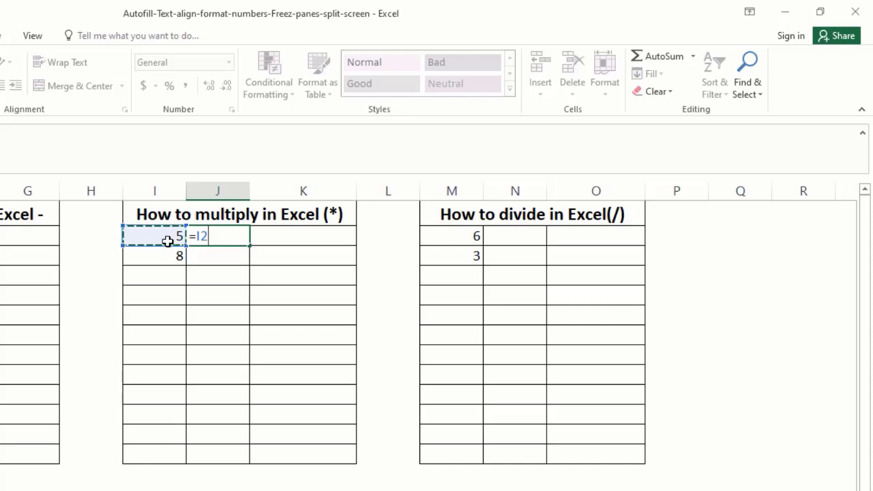
text(()
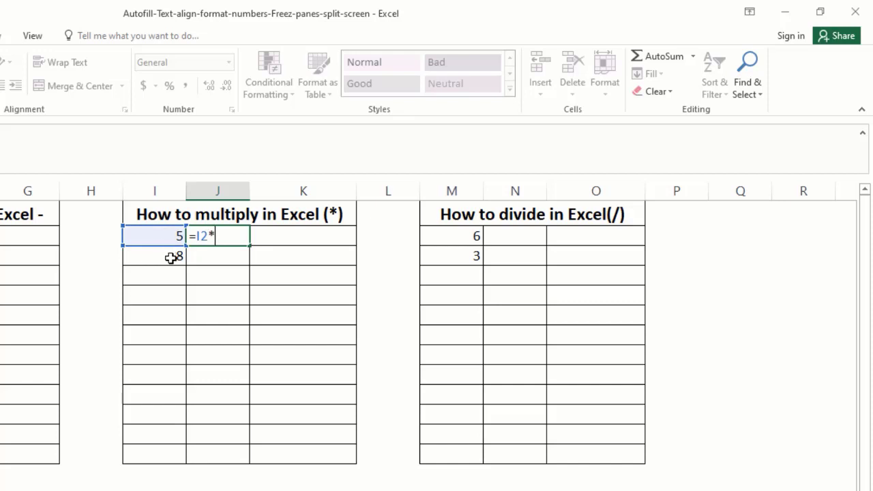
click(170, 258)
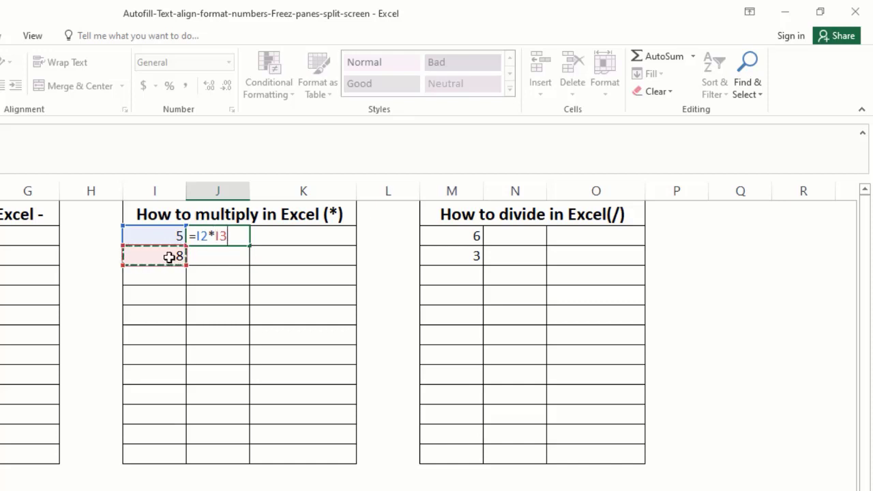
key(Return)
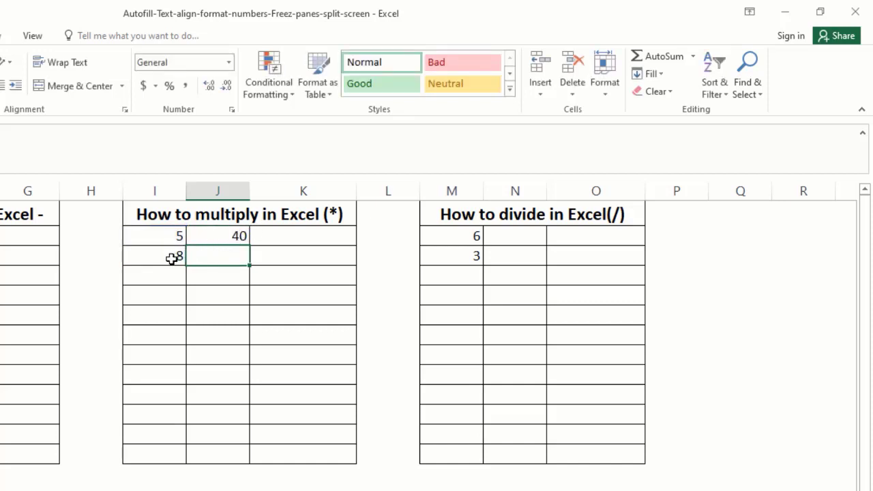
- Change the number in cell I3 of the multiplication table to 5
click(171, 257)
double_click(171, 253)
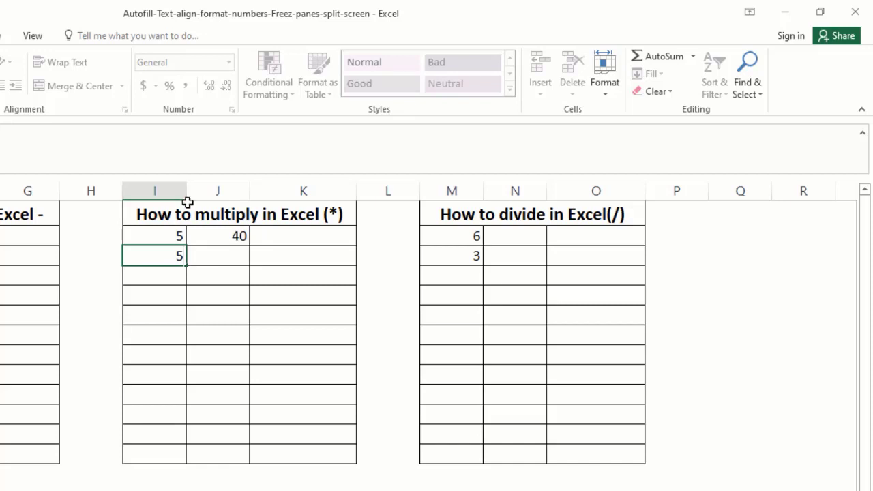
click(219, 264)
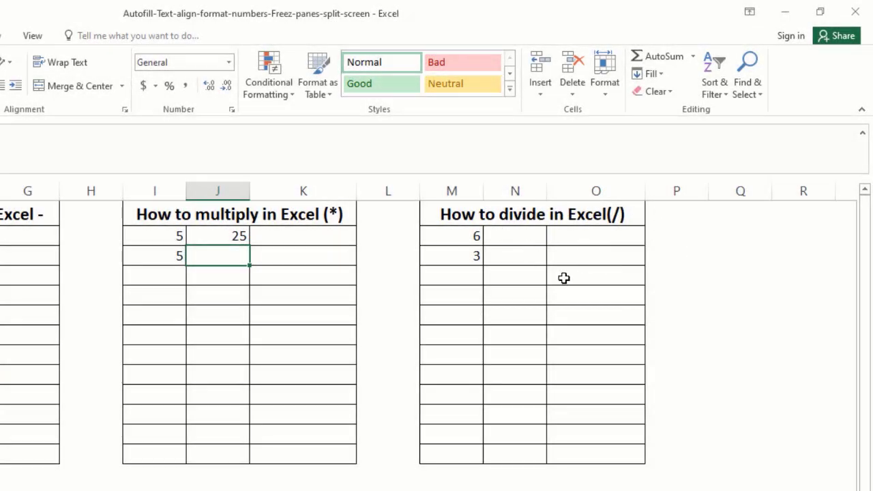
- Divide the two numbers in the division table with the formula =M2/M3 in cell N2
click(522, 238)
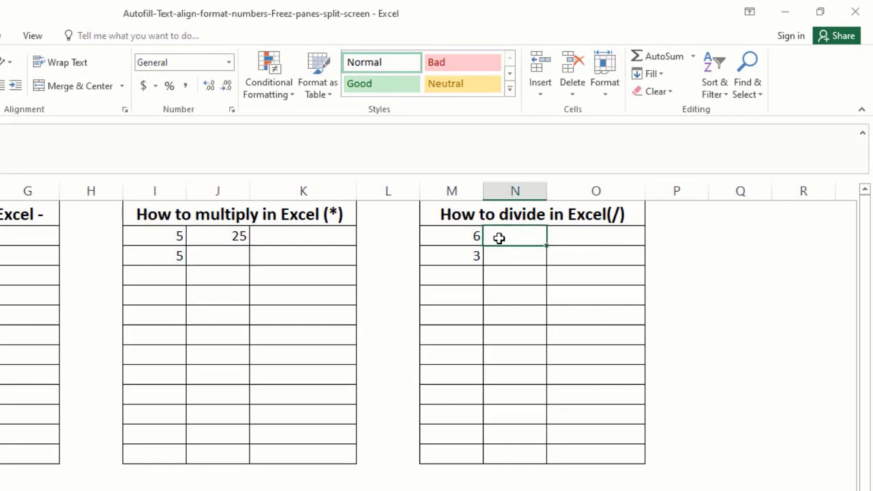
text(=)
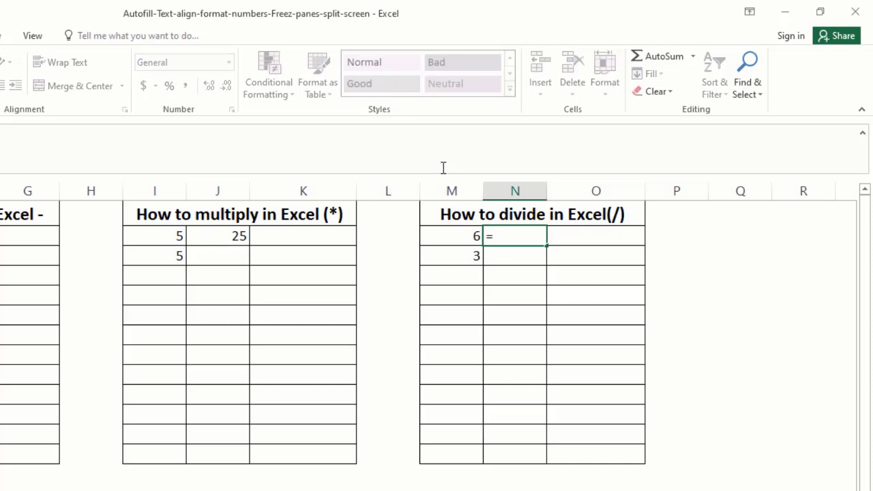
click(452, 236)
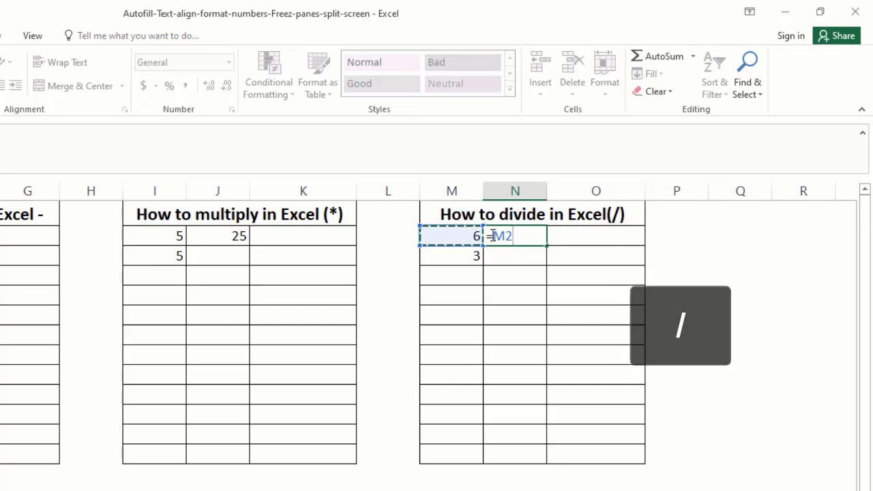
text(/)
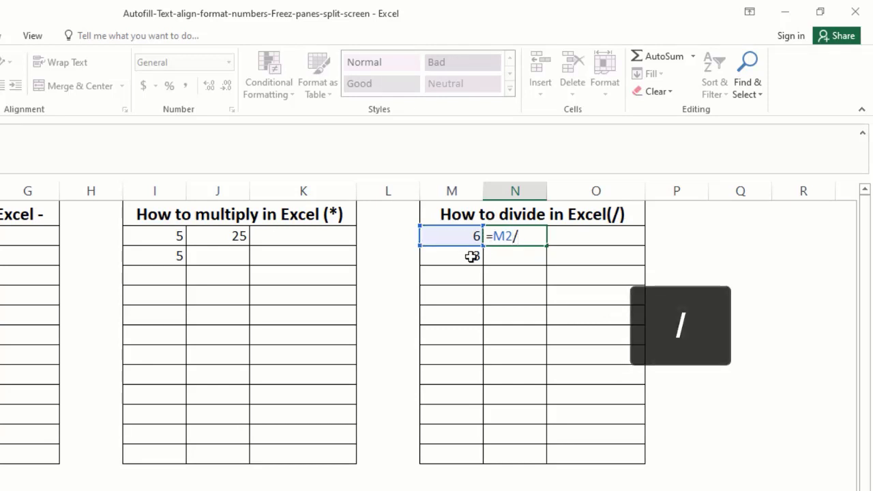
click(472, 256)
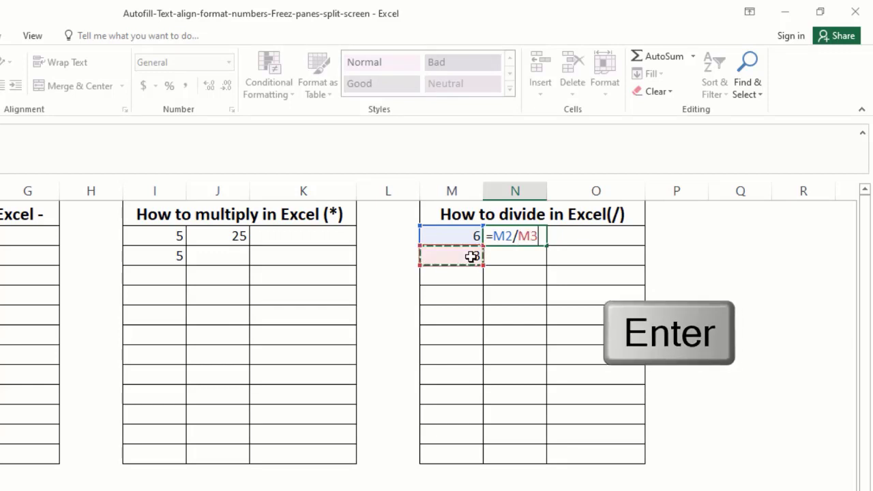
key(Return)
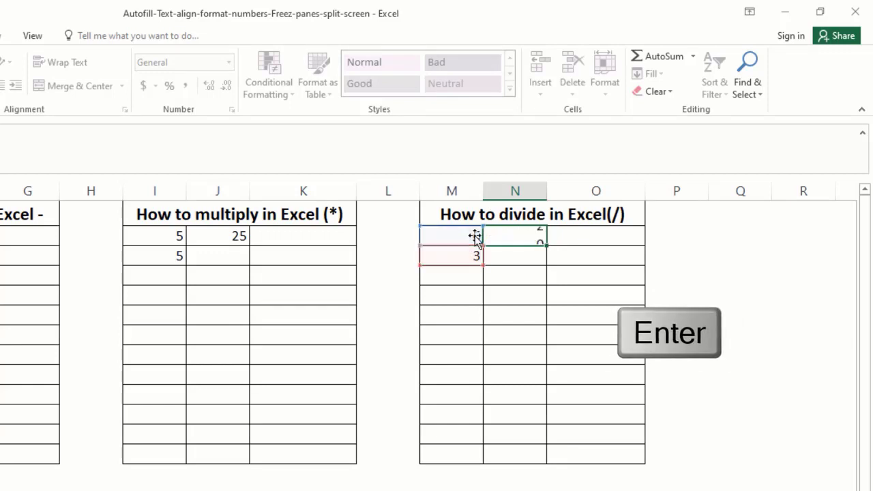
- Divide two typed numbers directly with the formula =30/2 in cell O2 of the division table
click(579, 235)
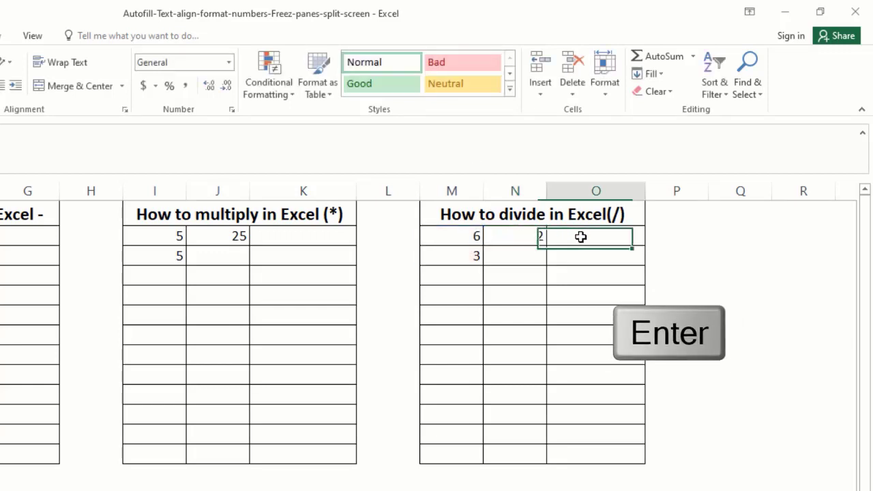
text(=30/2)
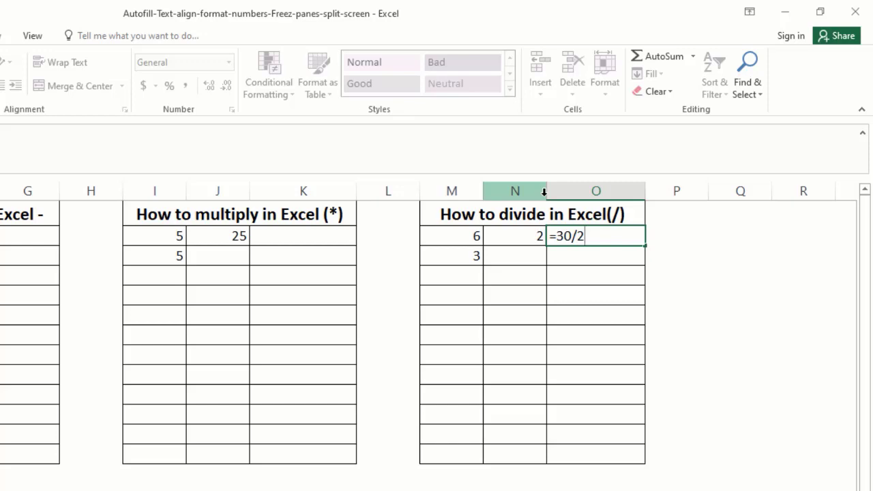
key(Return)
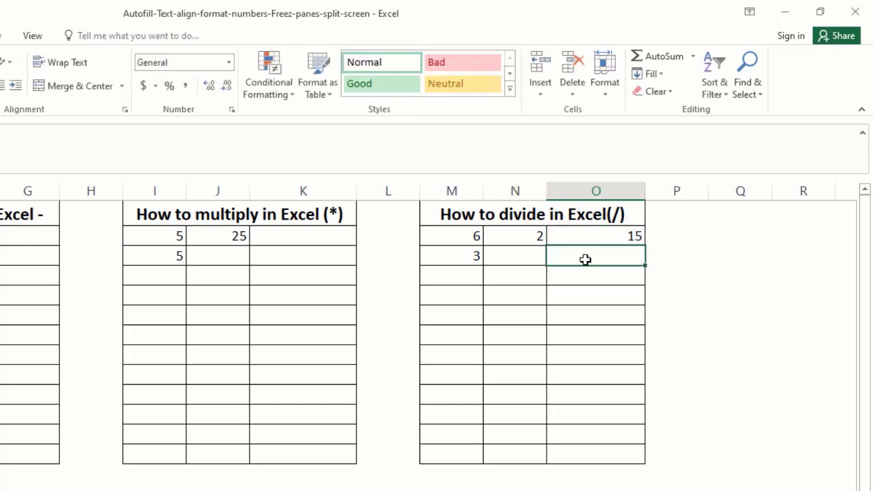
click(594, 237)
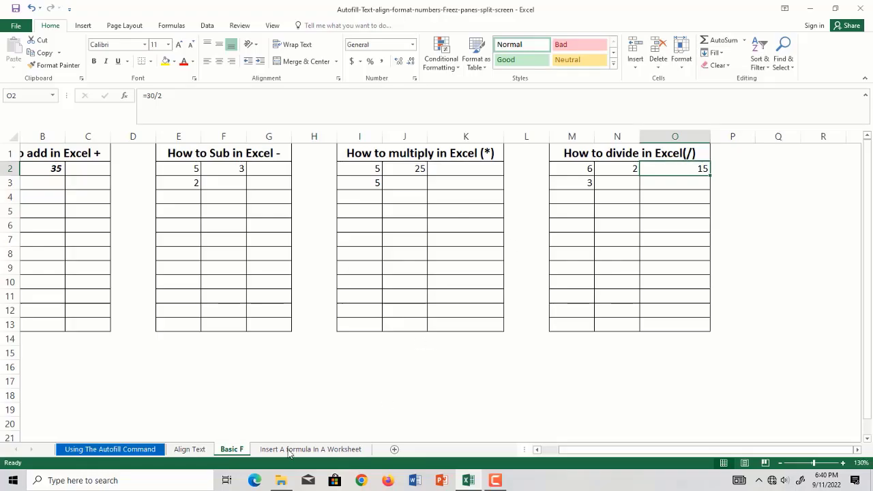
- On the Insert A formula In A Worksheet sheet, calculate the first person's savings with =C5-D5 in cell E5
click(290, 449)
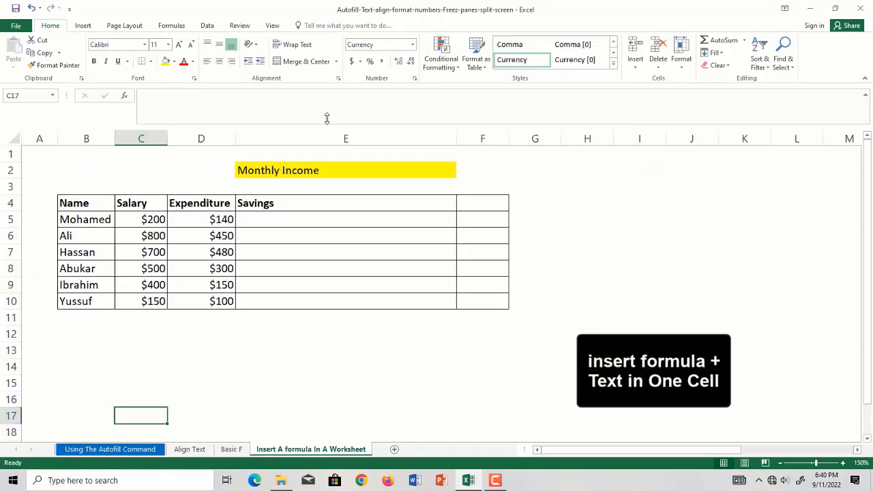
click(271, 217)
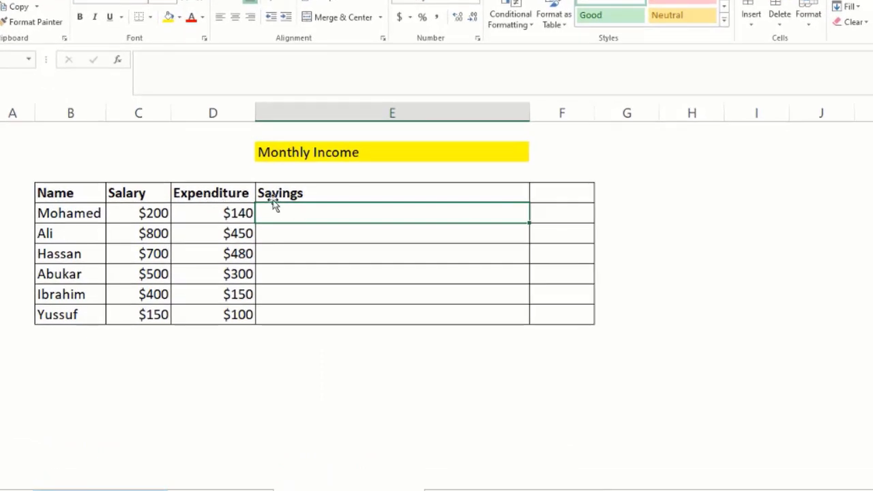
click(155, 215)
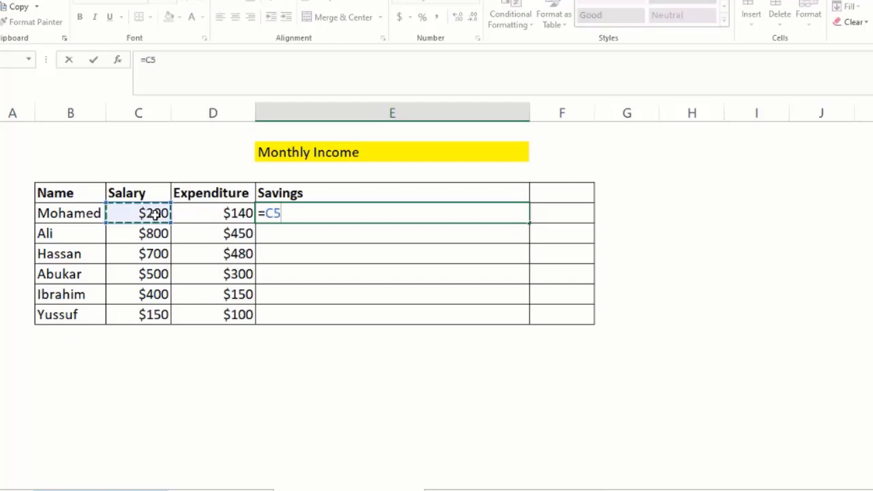
text(-)
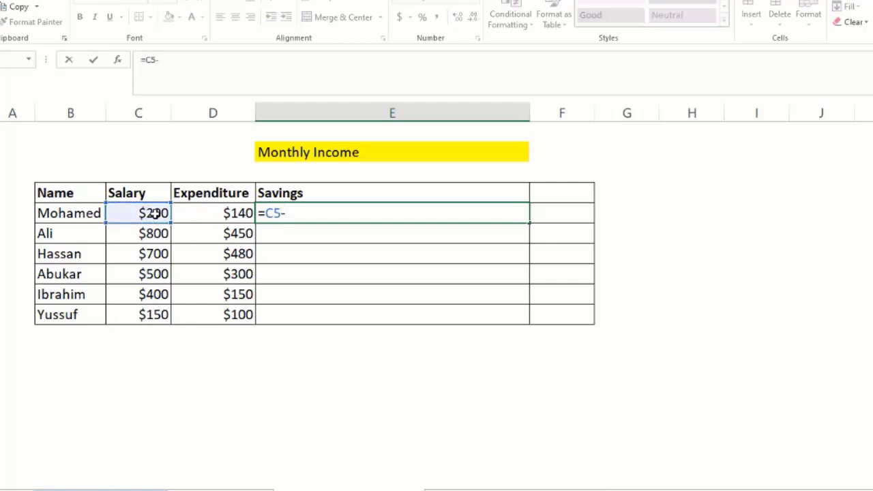
click(215, 213)
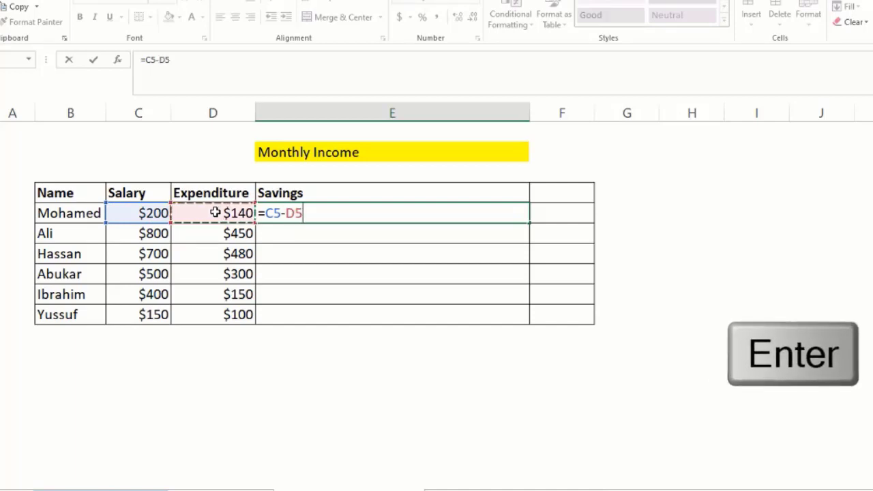
key(Return)
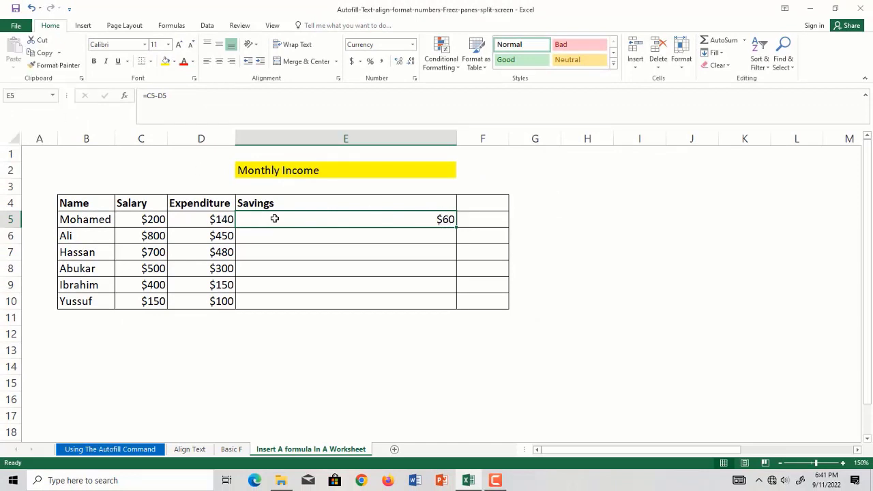
- Try to combine text with the savings formula in cell E5 by entering rt in front of the equals sign
double_click(274, 219)
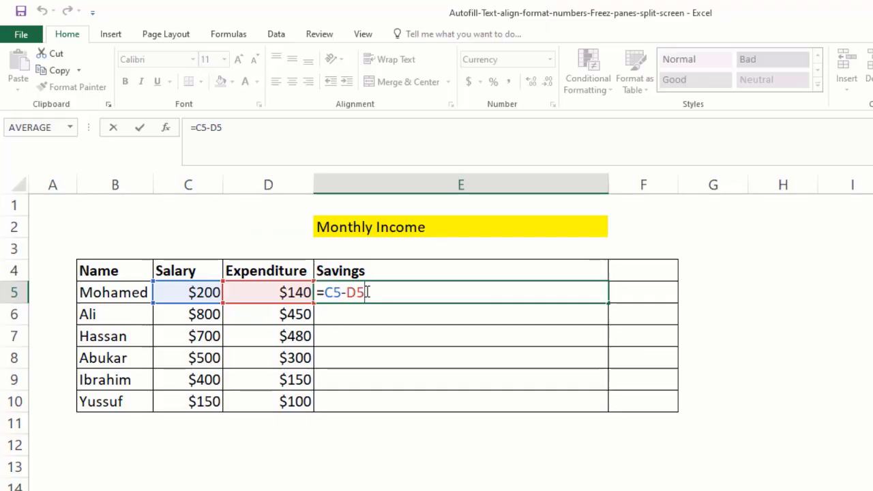
click(195, 127)
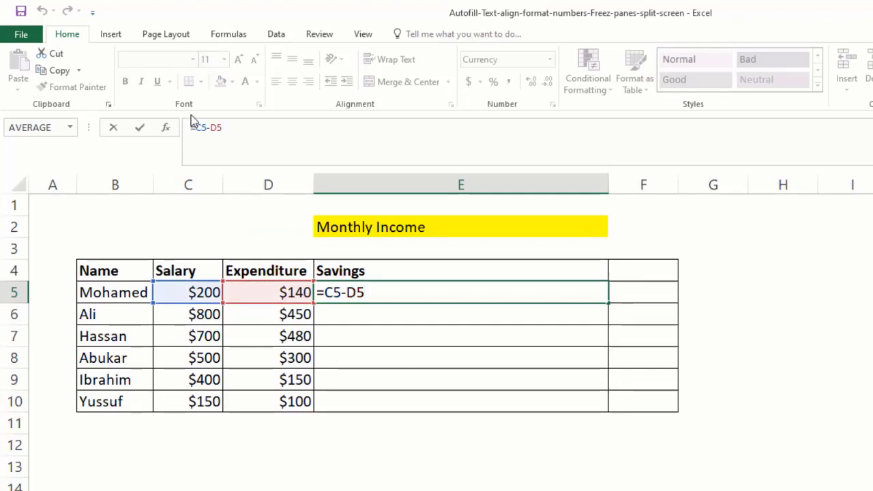
text(rt)
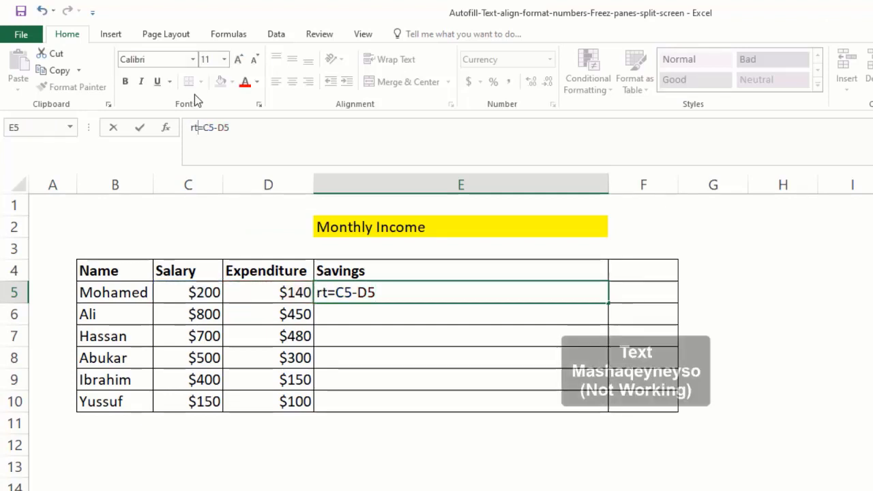
key(Return)
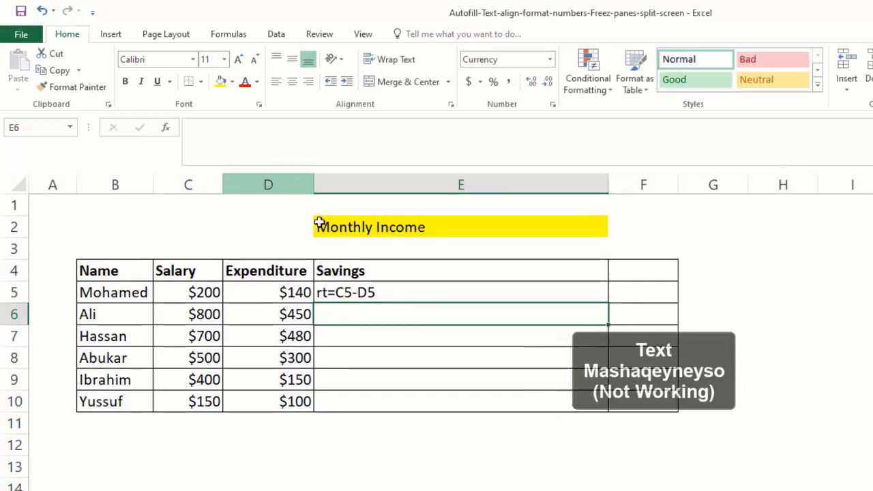
click(377, 292)
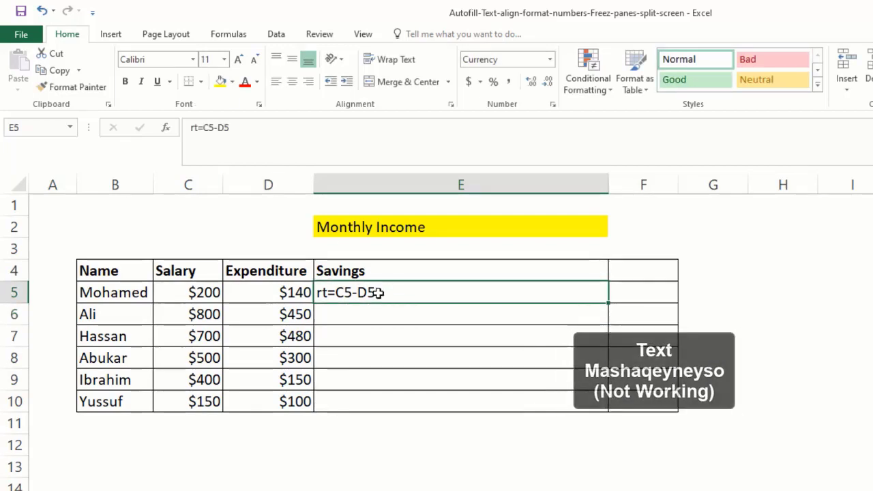
key(Return)
click(379, 292)
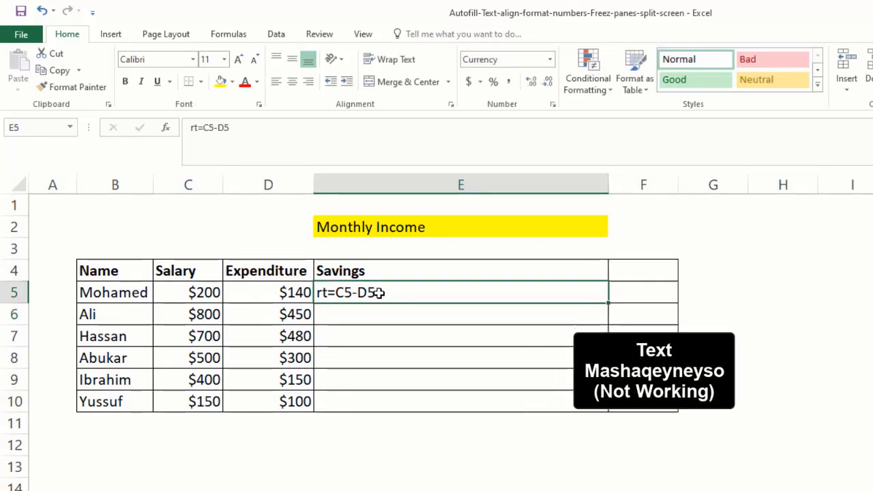
key(Return)
click(384, 290)
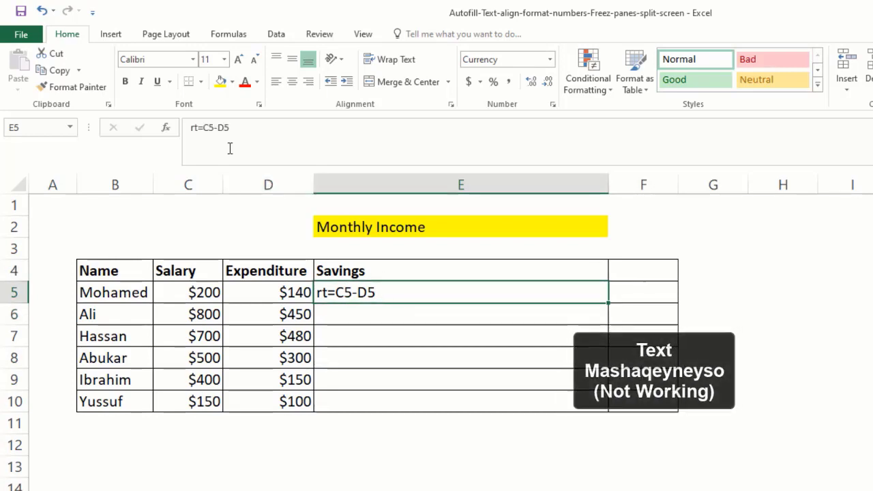
- Remove the text rt from in front of the savings formula in cell E5
click(230, 127)
drag(230, 127, 185, 128)
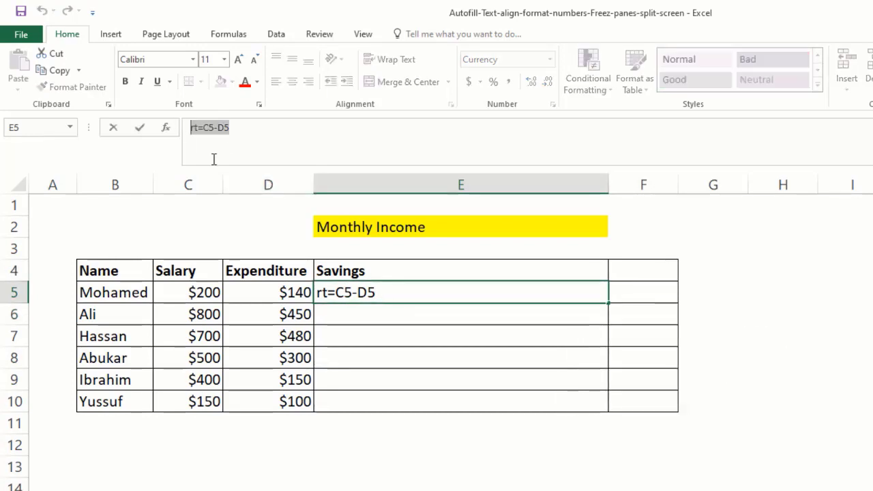
click(317, 292)
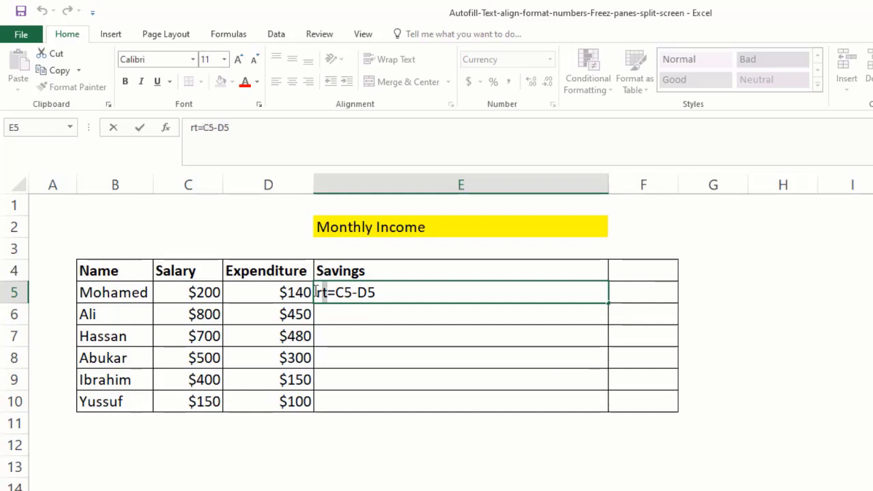
key(shift+Right)
key(Delete)
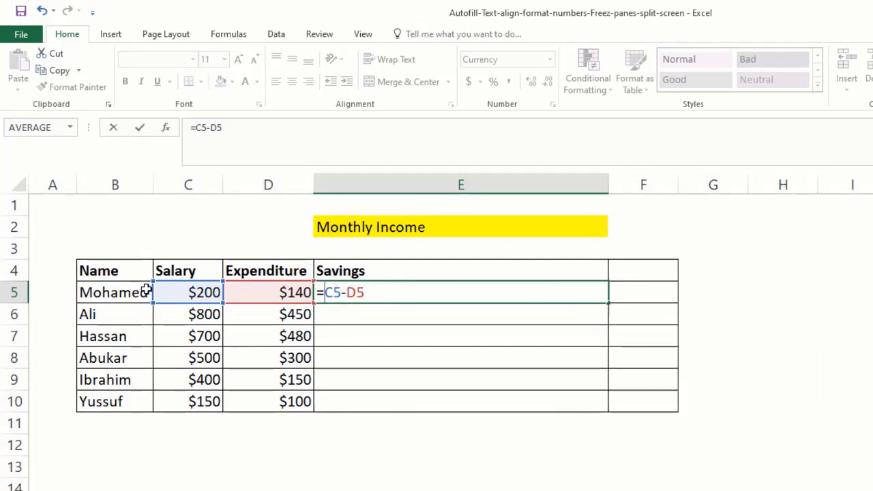
- Extend the savings formula in cell E5 with the name reference and an empty text string, making it =B5&""&C5-D5
click(122, 292)
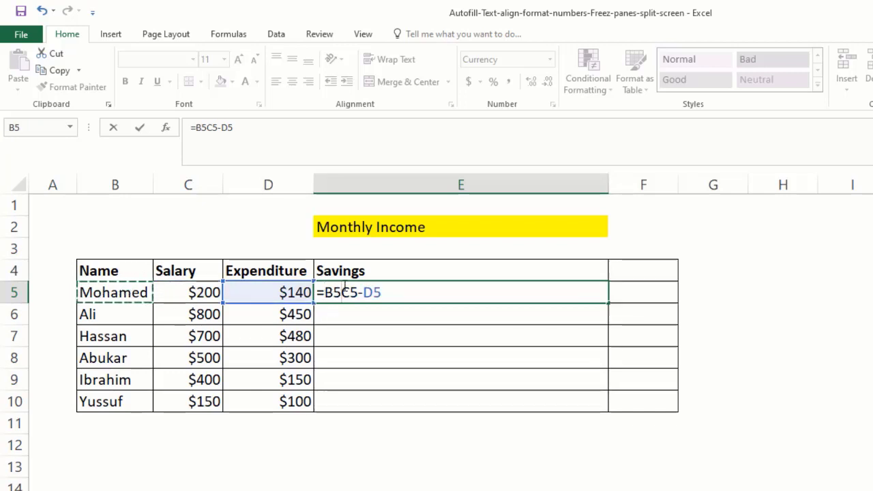
key(shift)
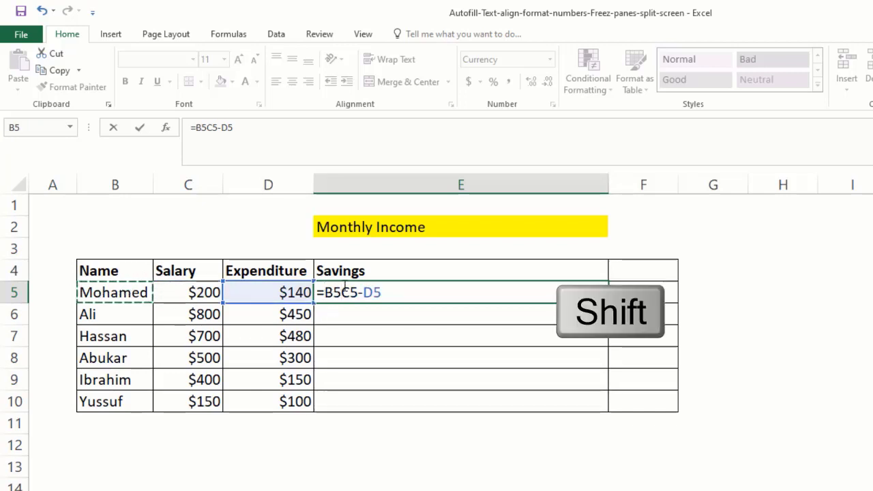
text(%)
key(BackSpace)
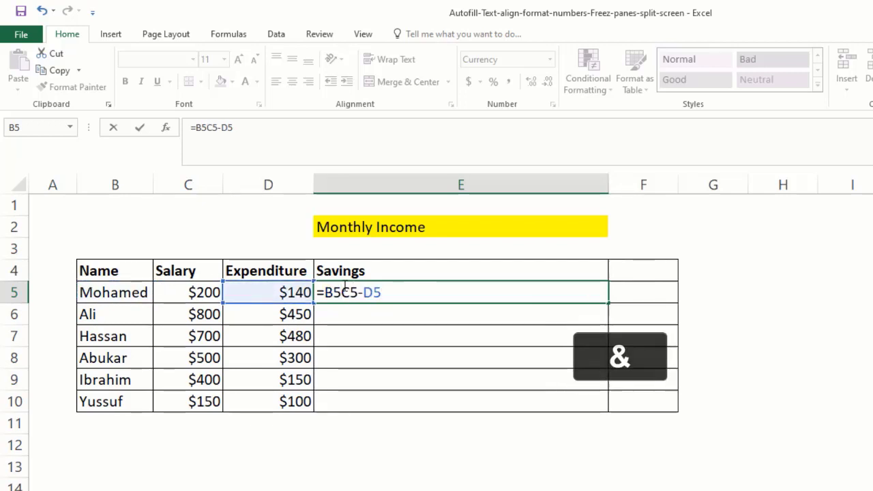
text(&)
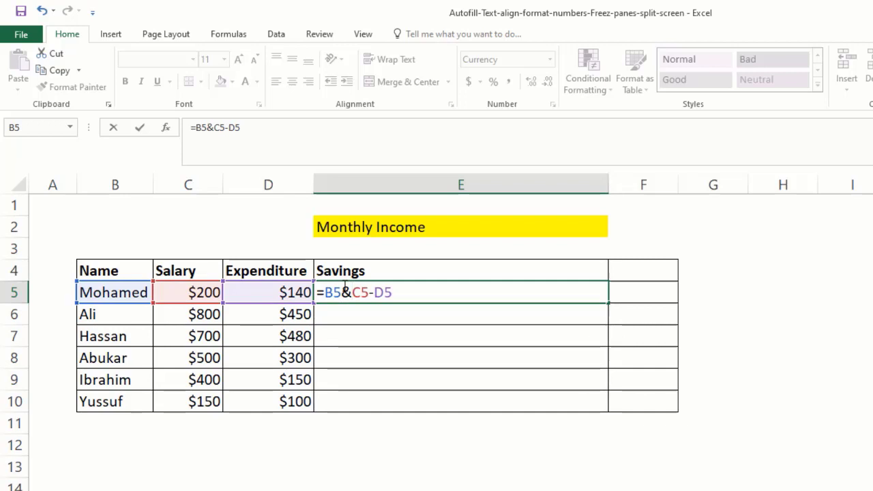
text(")
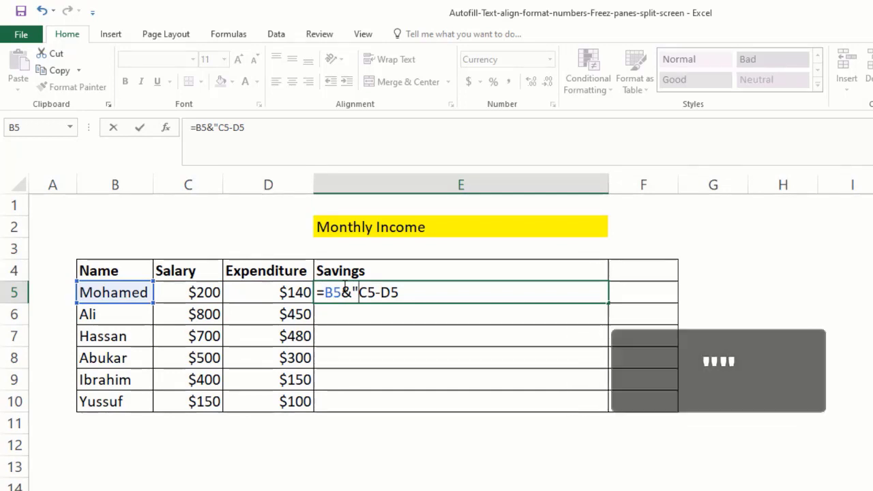
text(")
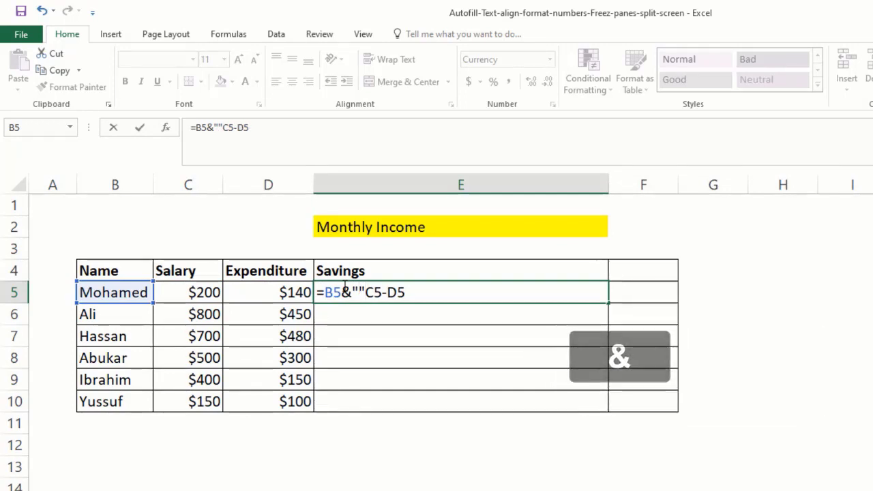
text(&)
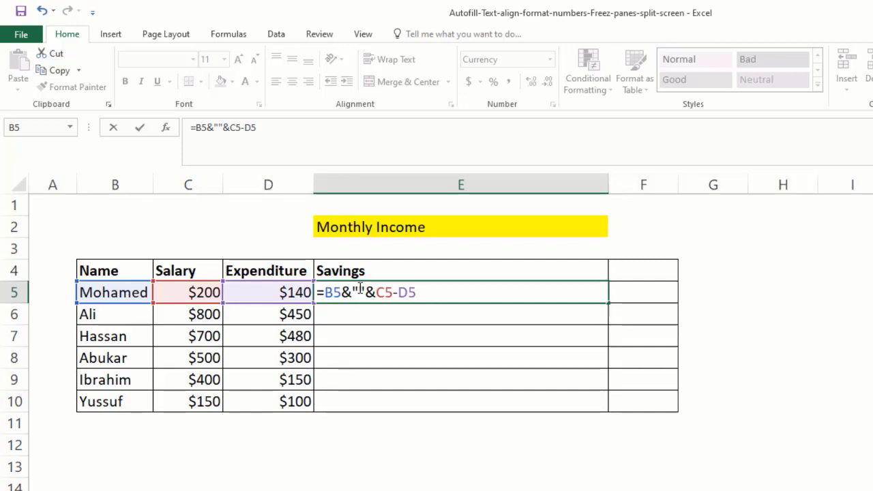
- Add the text wuxuu savegayaaa bishii: between the quotation marks of the E5 formula and enter the formula
text(w)
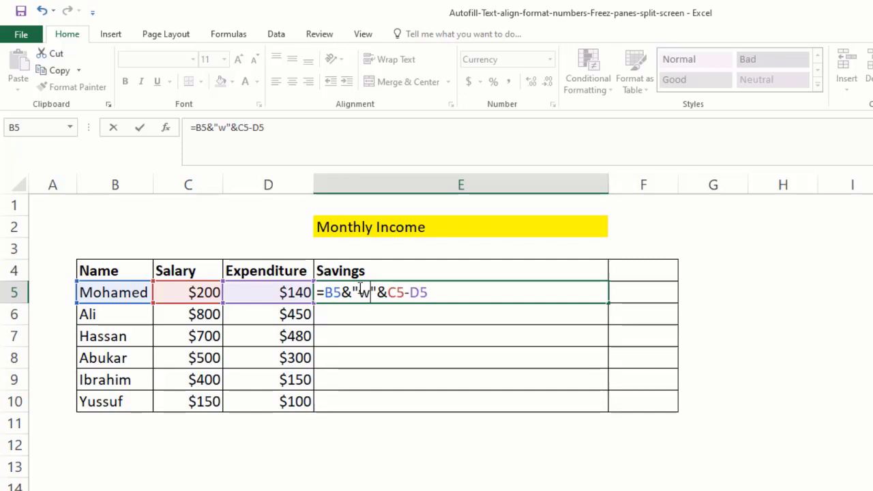
text(uxuu savegayaaa bishii:)
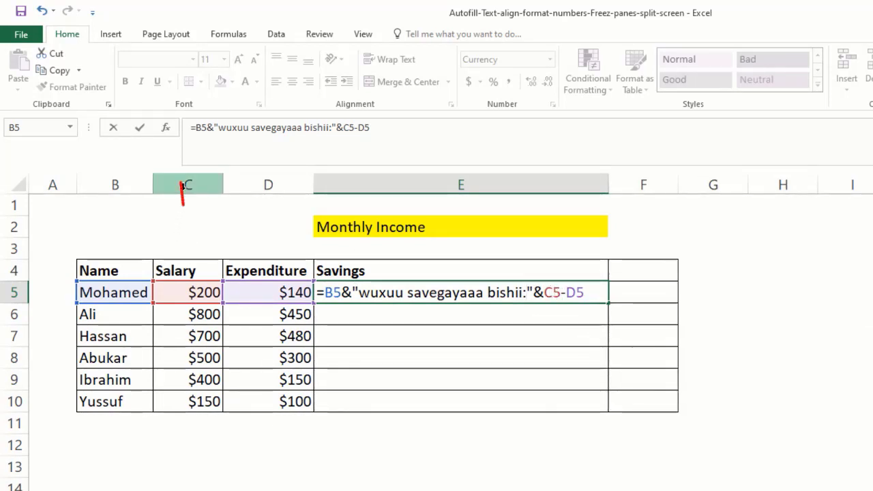
drag(183, 185, 183, 292)
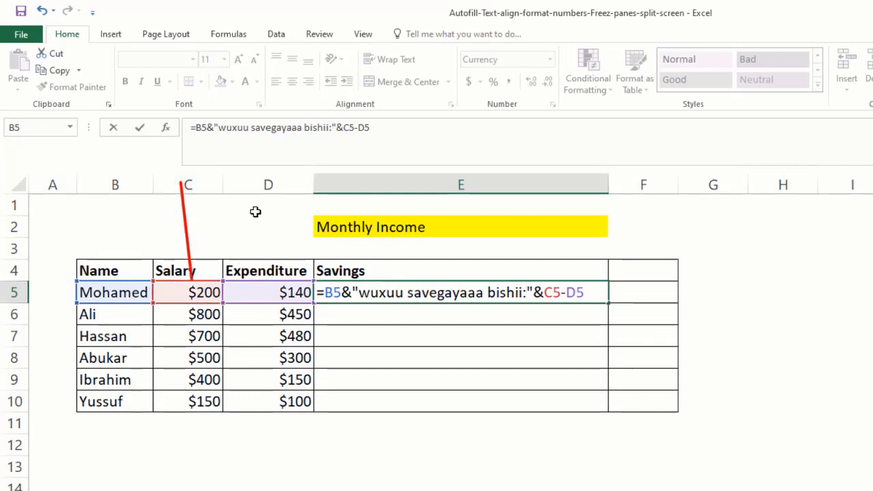
drag(270, 197, 281, 292)
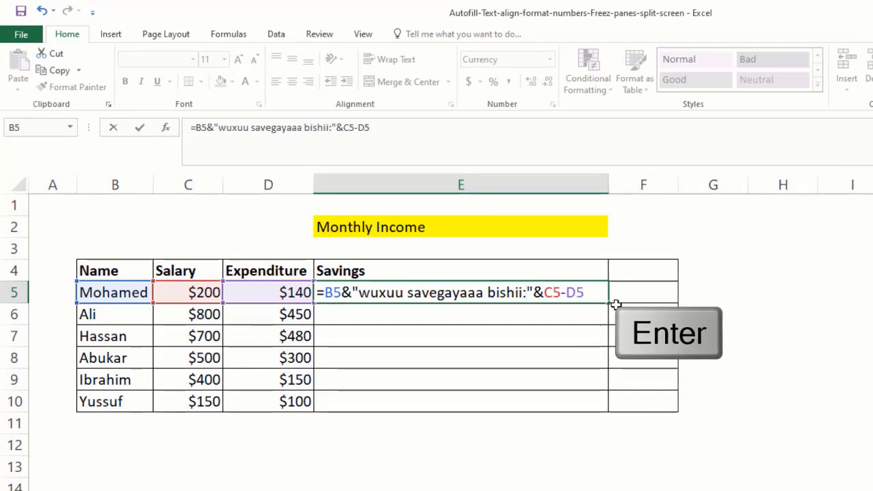
key(Return)
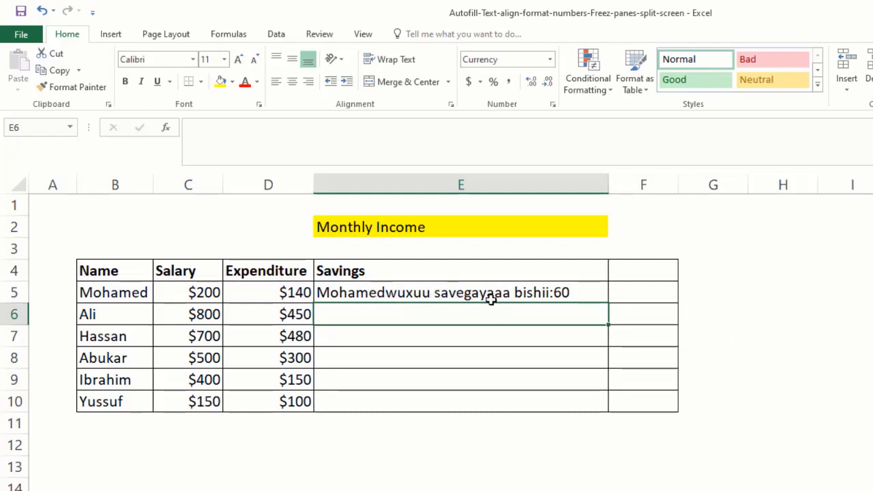
- Insert a space before wuxuu inside the quoted text of the E5 formula to separate it from the name
click(570, 293)
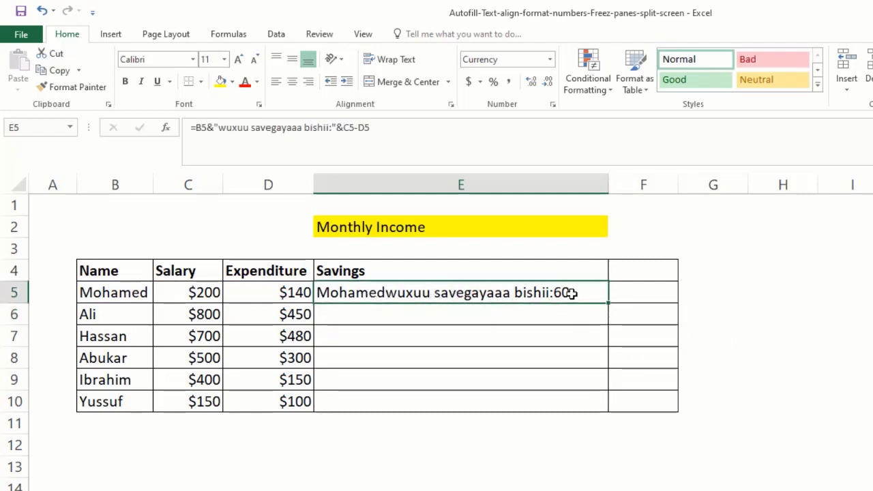
double_click(387, 293)
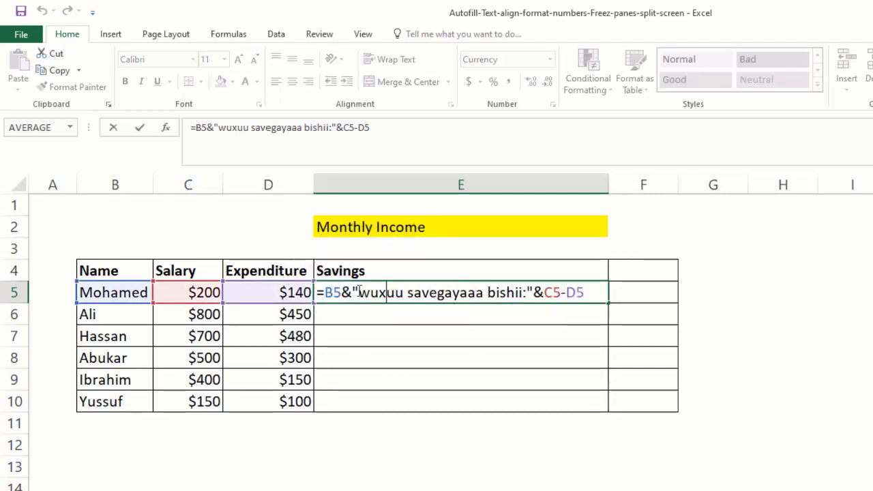
click(359, 292)
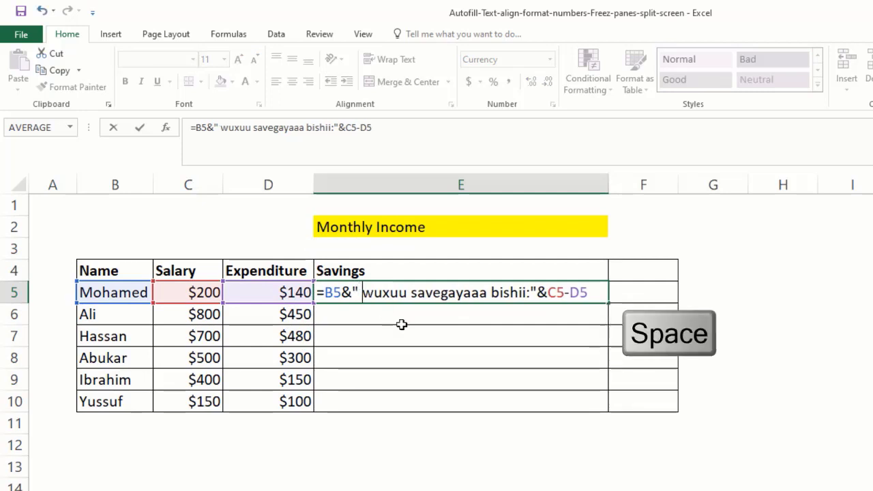
key(Return)
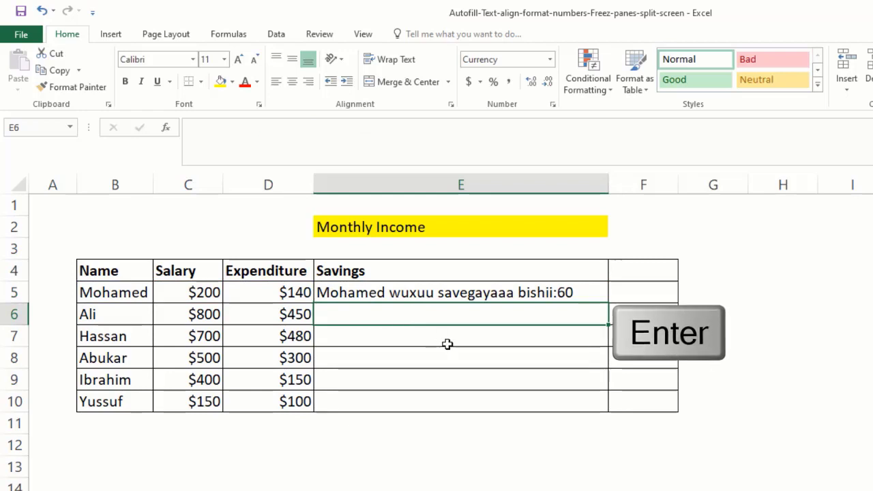
- Autofill the combined text and savings formula from cell E5 down to E10
click(557, 292)
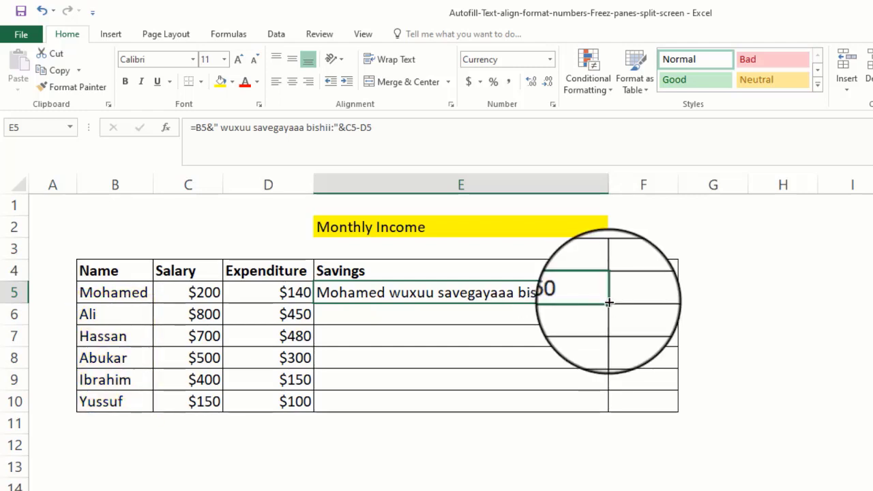
drag(609, 302, 606, 409)
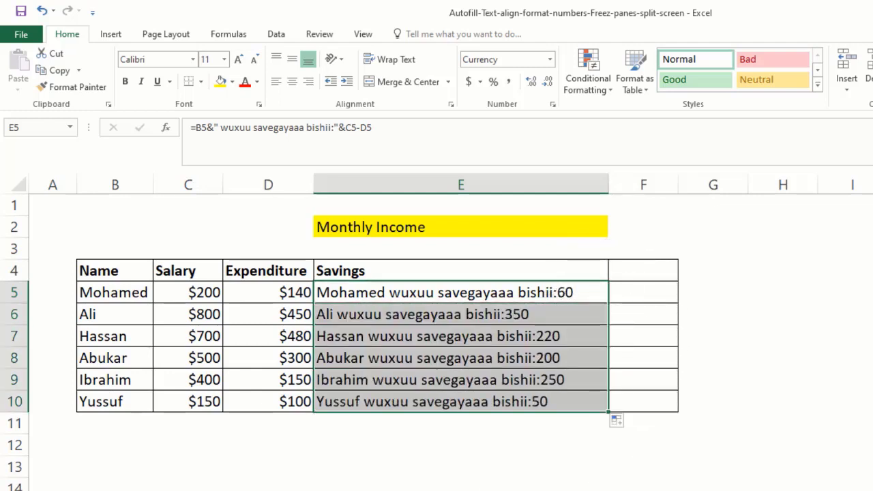
click(480, 483)
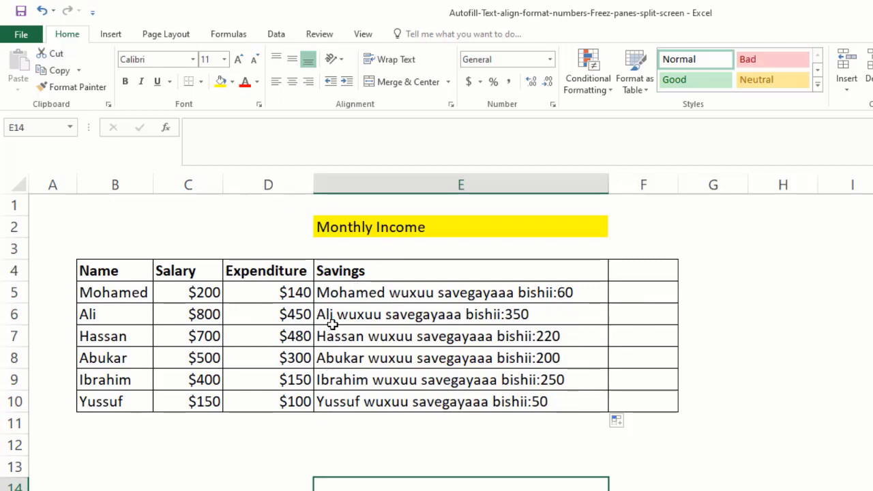
- Review the names against the Savings column and the arithmetic tables on the Basic F sheet, returning to the Insert A formula In A Worksheet sheet
click(86, 292)
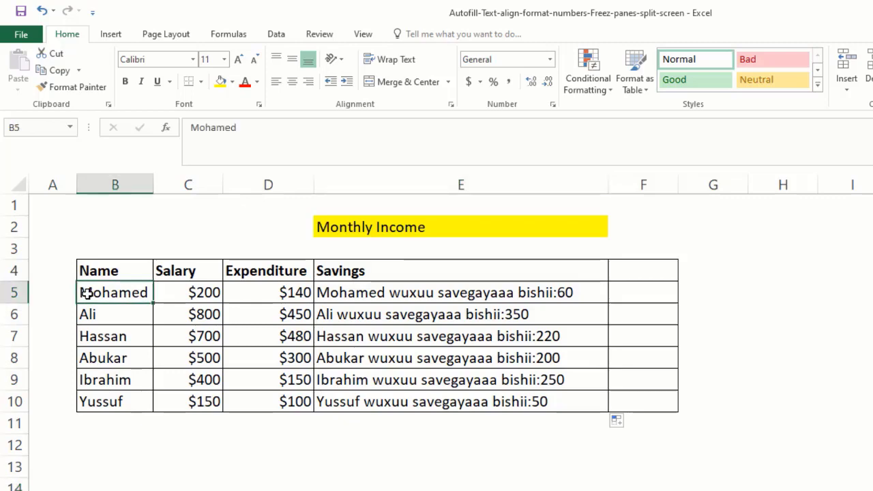
click(87, 314)
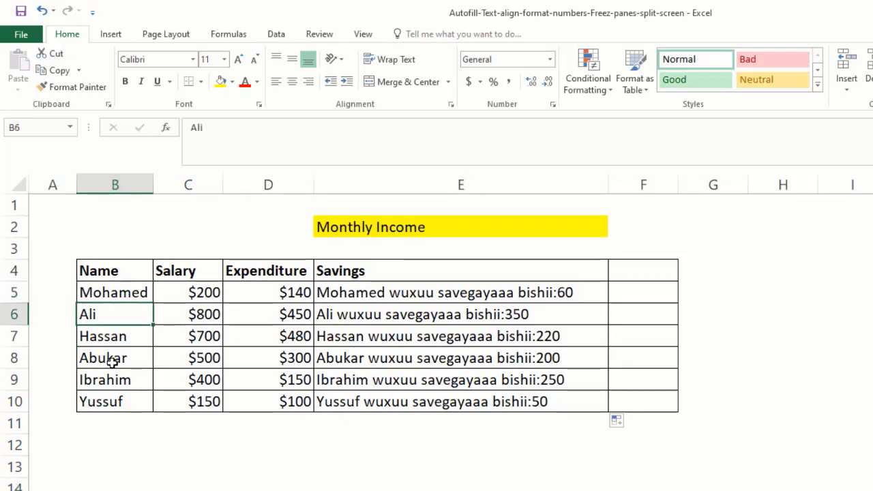
click(517, 443)
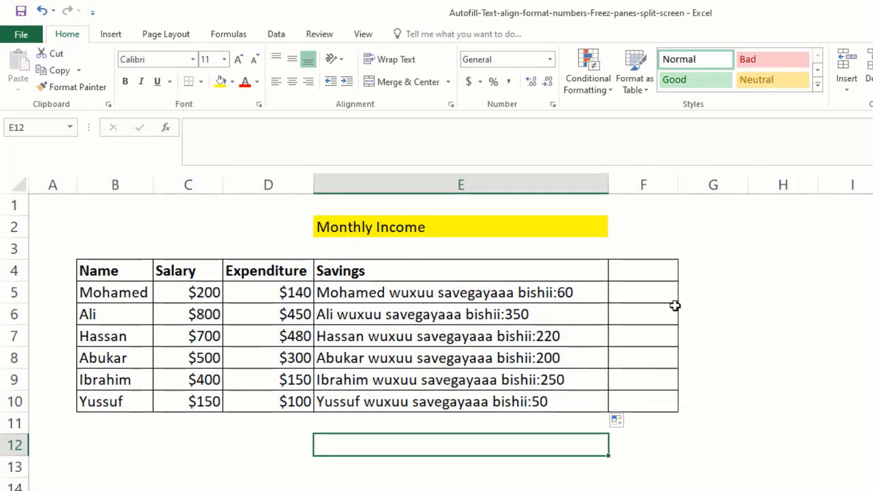
click(586, 293)
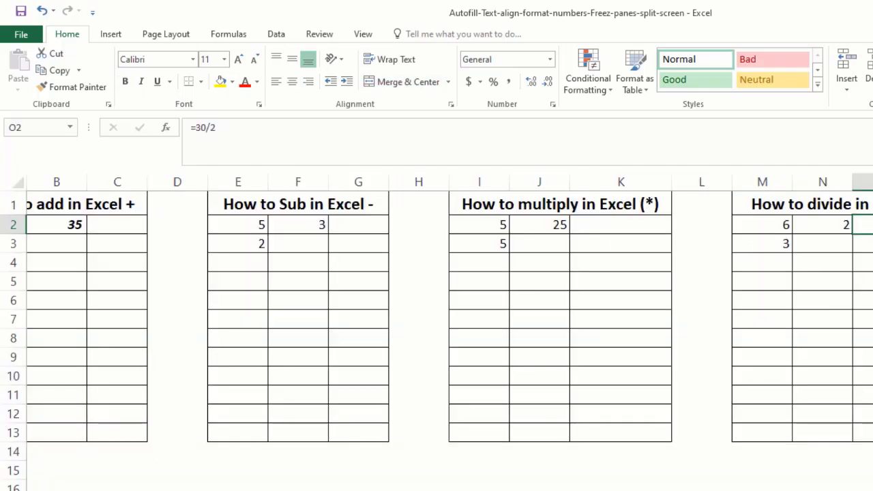
scroll(437, 314, left, 1)
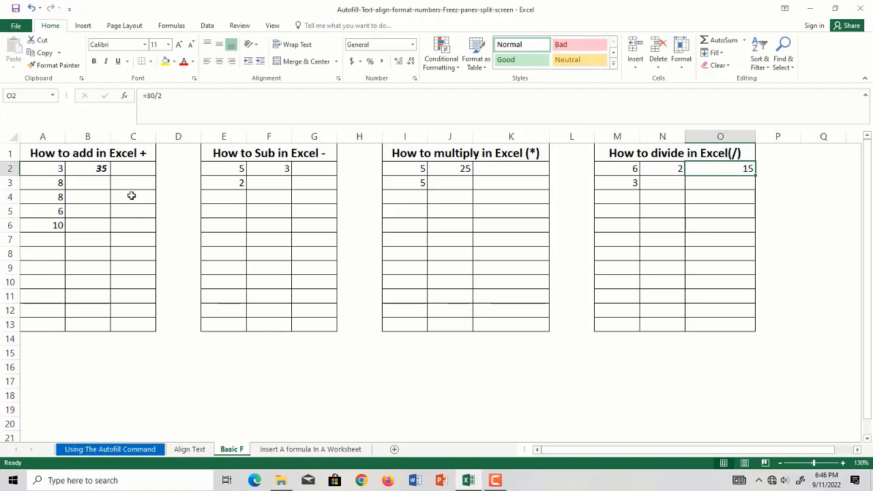
click(280, 451)
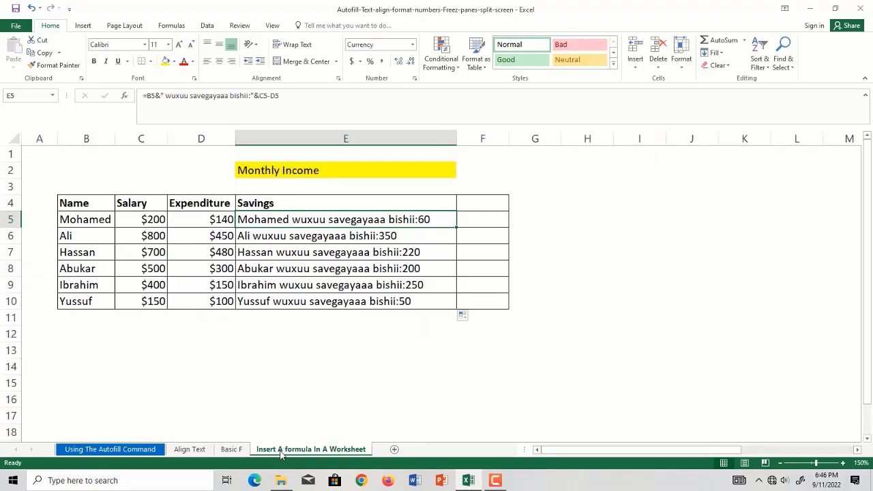